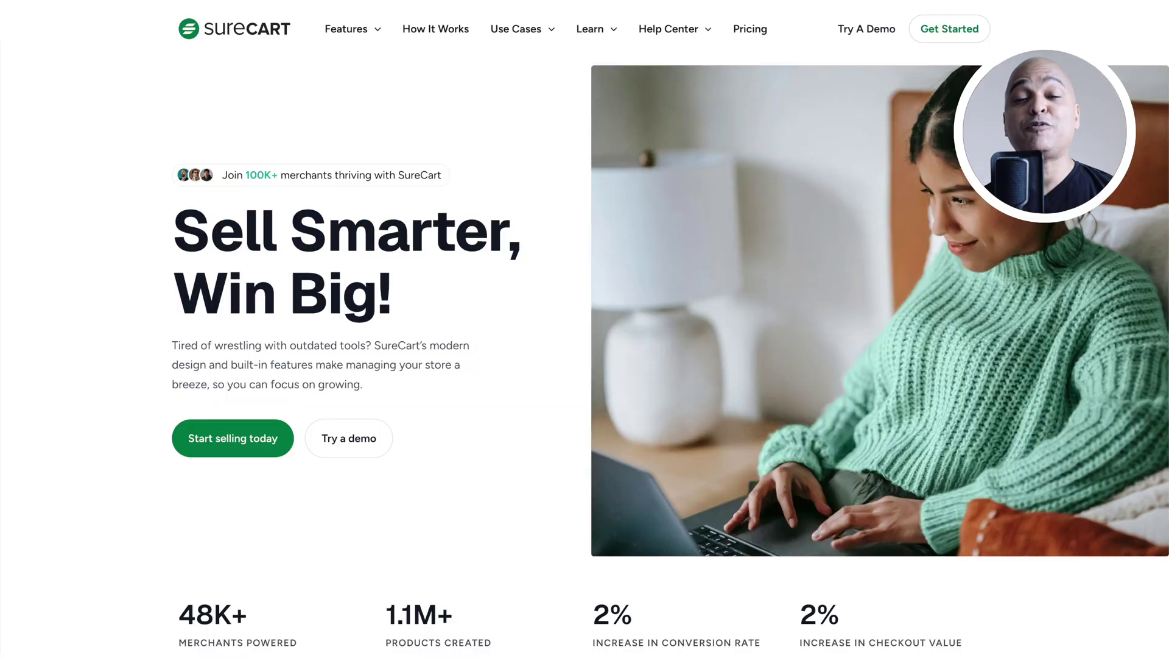
# Scroll down the SureCart homepage
pyautogui.scroll(-3, 585, 329)
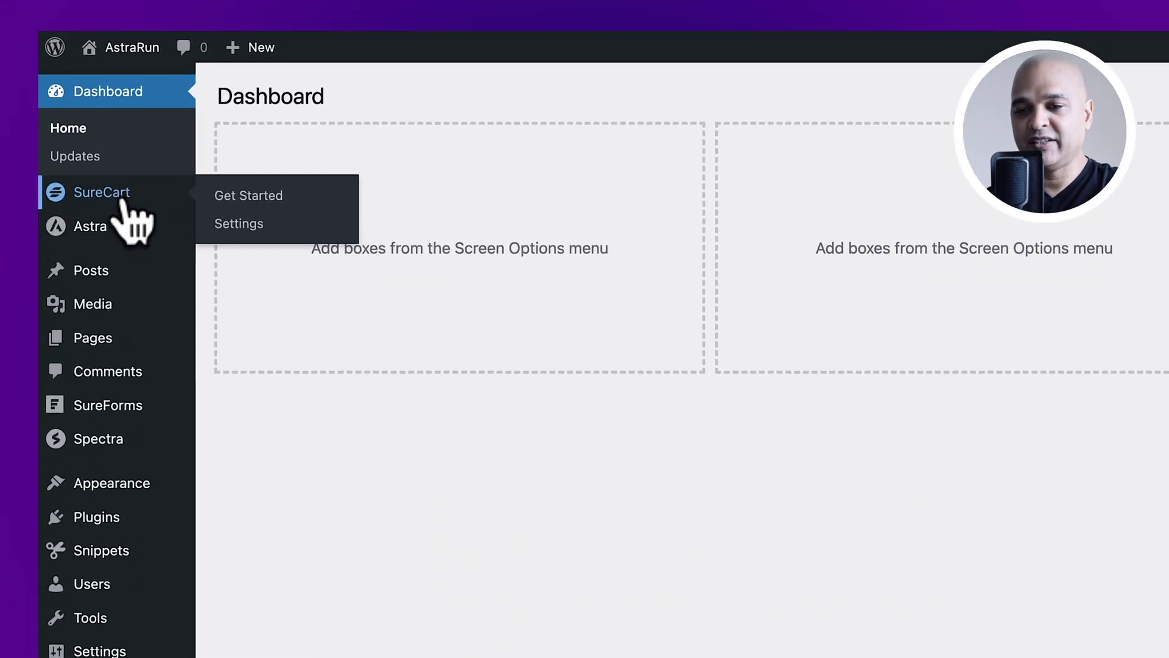
# In a new Get Started tab, begin a new store with an orange brand colour
pyautogui.rightClick(250, 197)
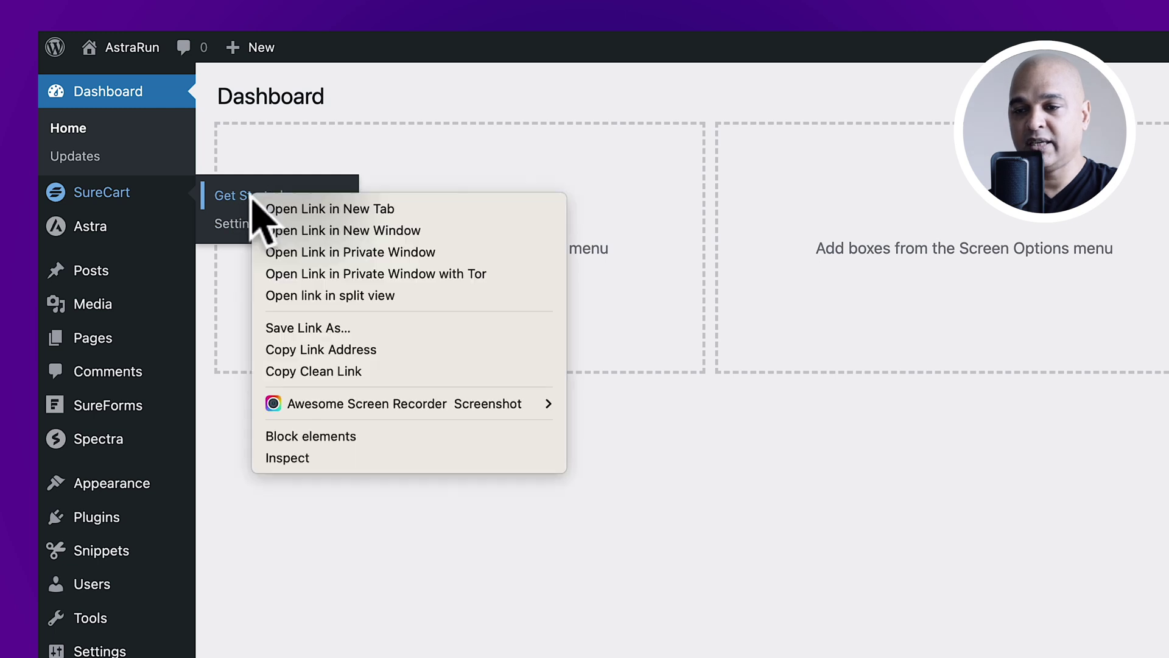
pyautogui.click(295, 209)
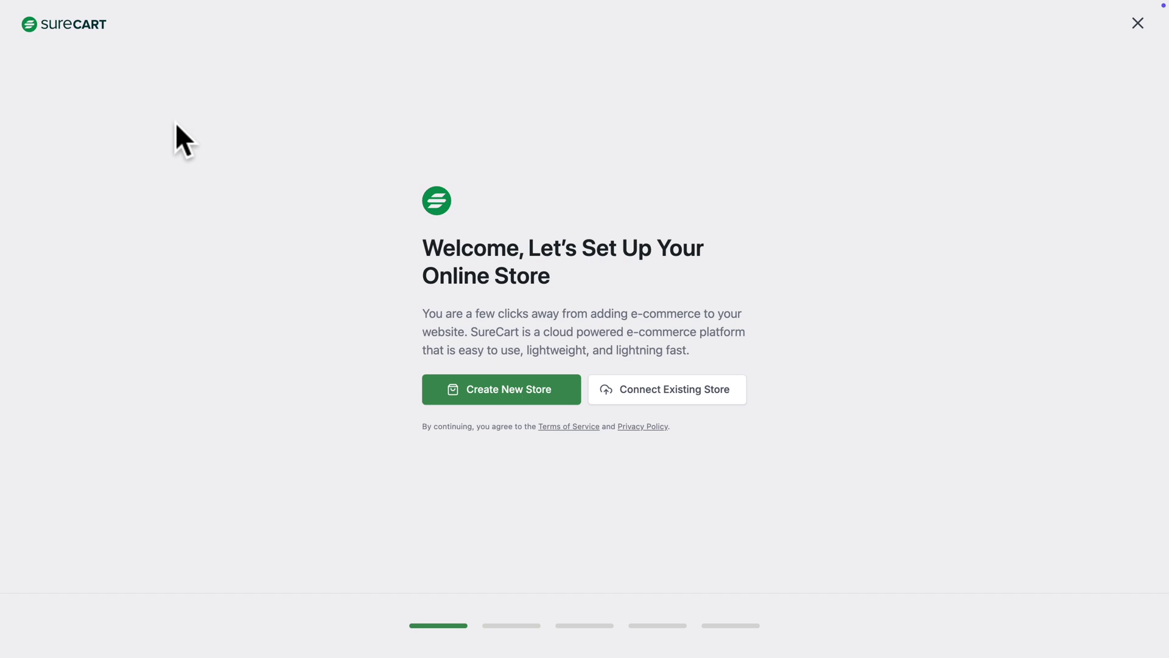
pyautogui.click(503, 394)
pyautogui.doubleClick(488, 335)
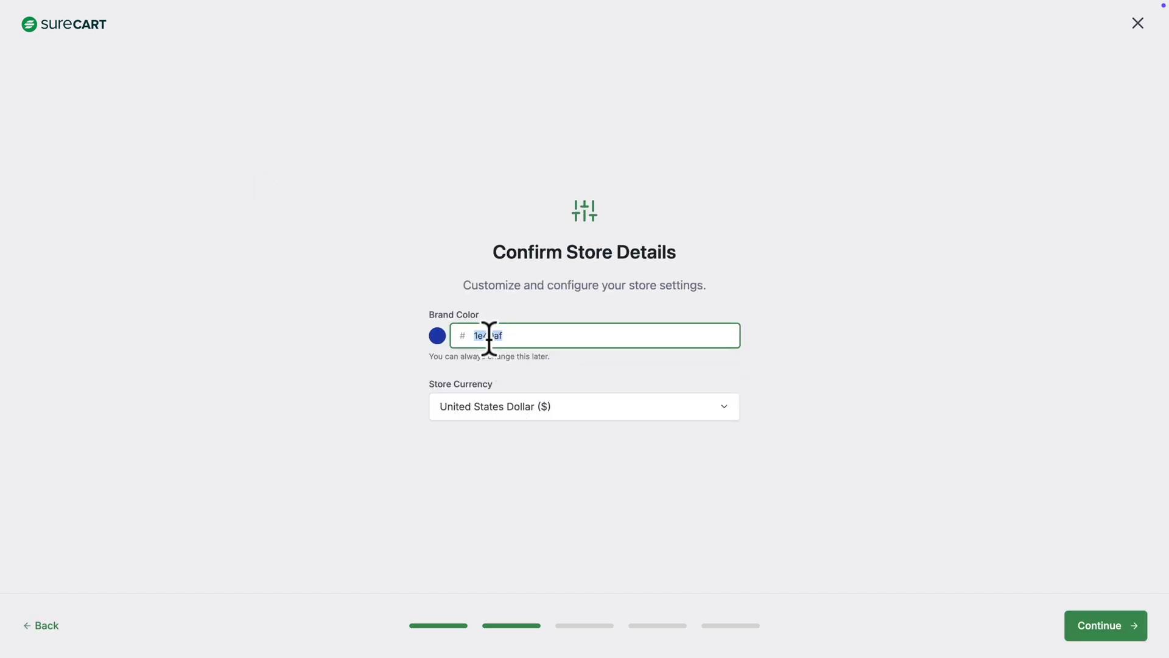
pyautogui.hotkey('ctrl', 'v')
pyautogui.click(1094, 627)
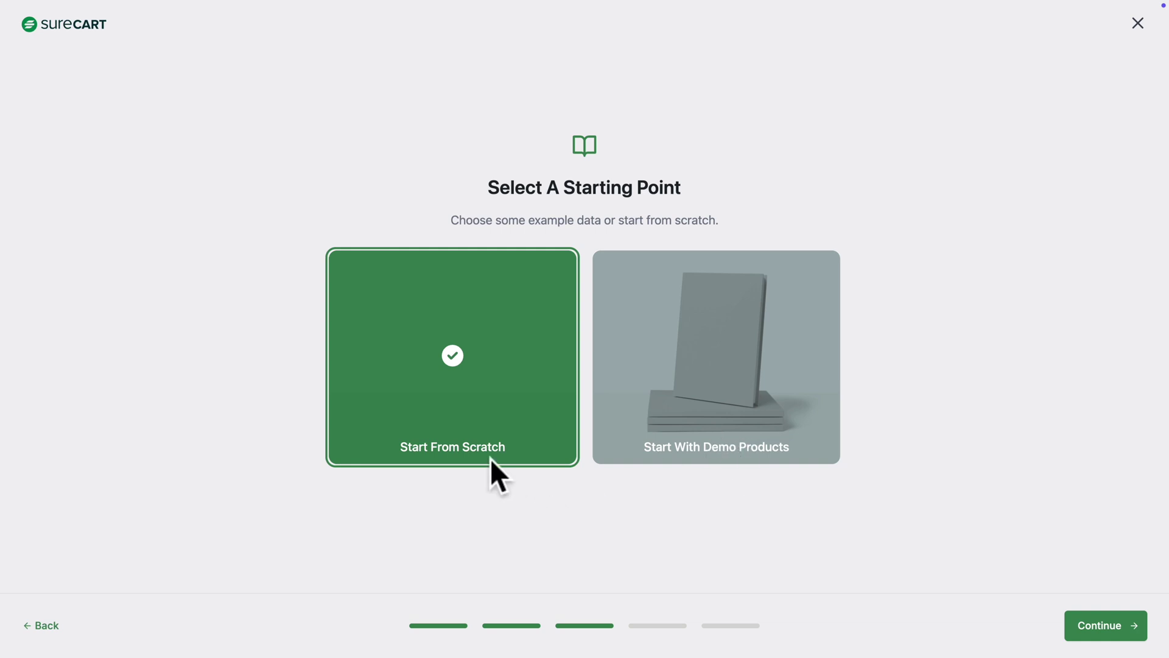
# Start the store from scratch, confirm the notification email, and close the congratulations screen
pyautogui.click(1093, 622)
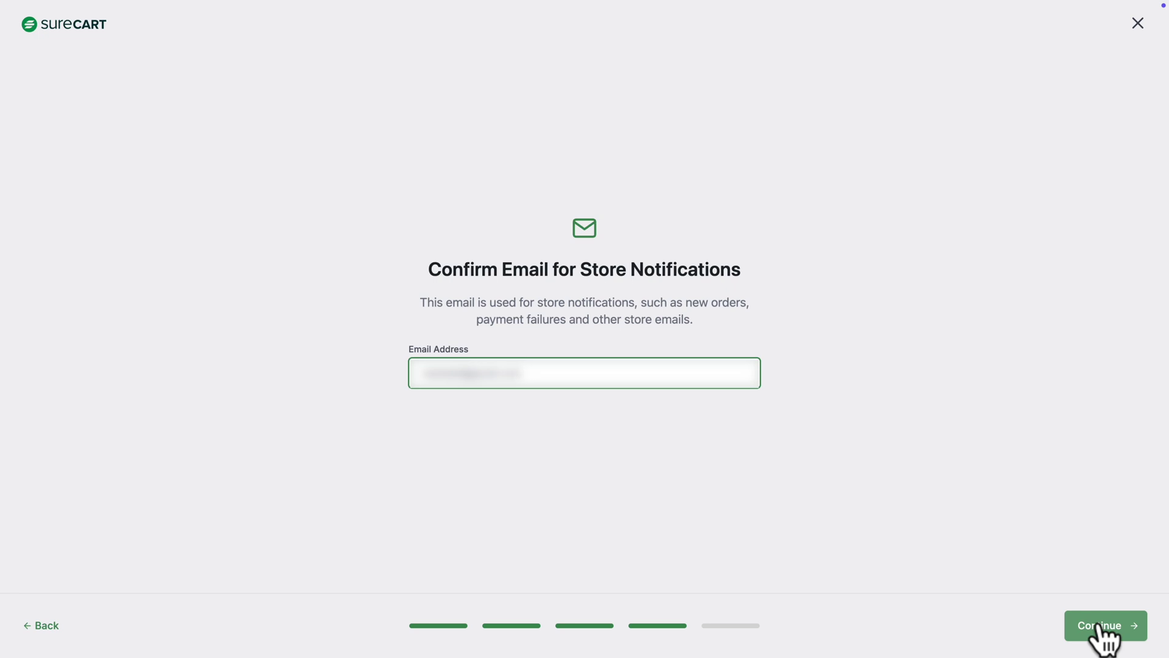
pyautogui.click(1099, 625)
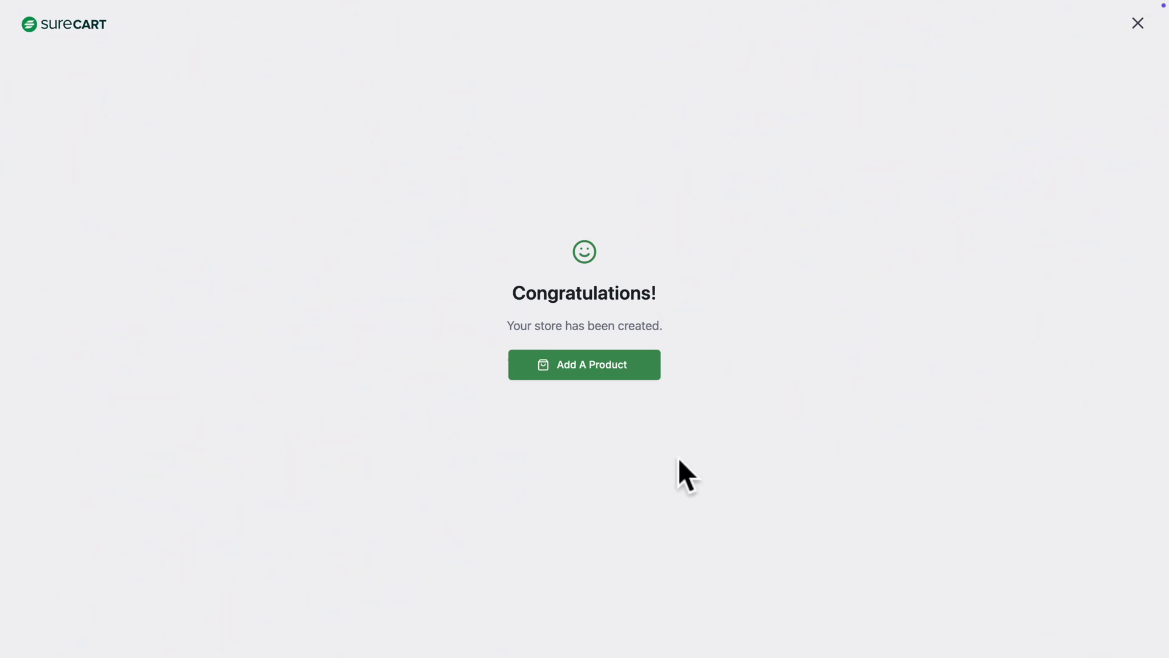
pyautogui.click(1137, 27)
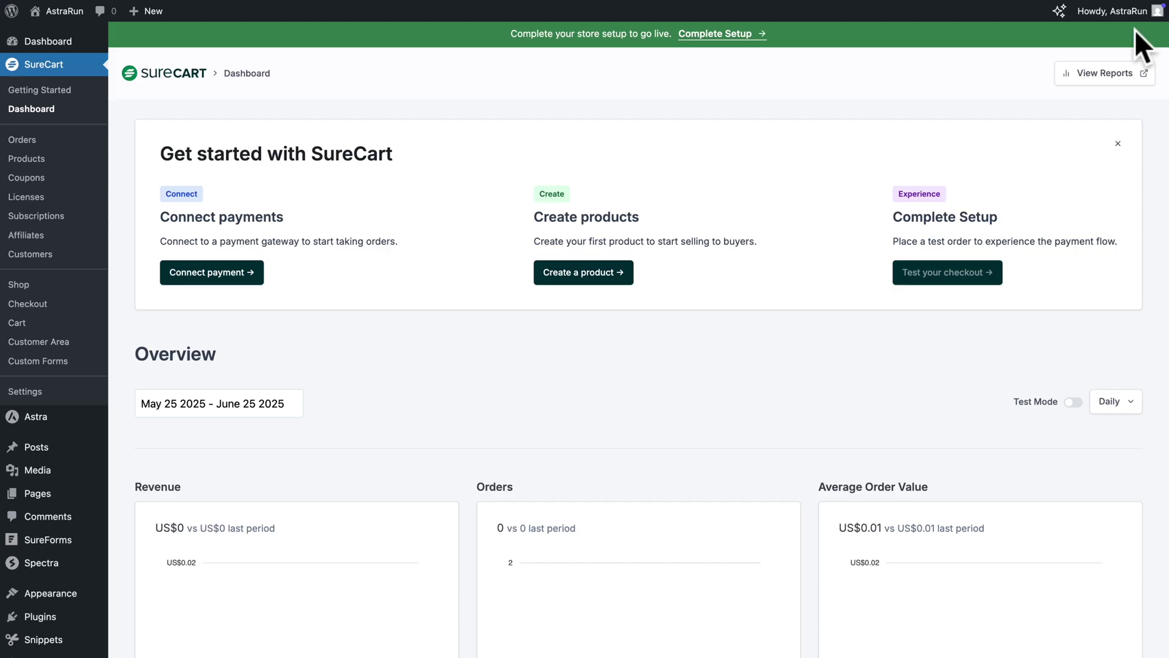
# From the Complete Setup banner, sign up with the account's name, email and password
pyautogui.click(711, 34)
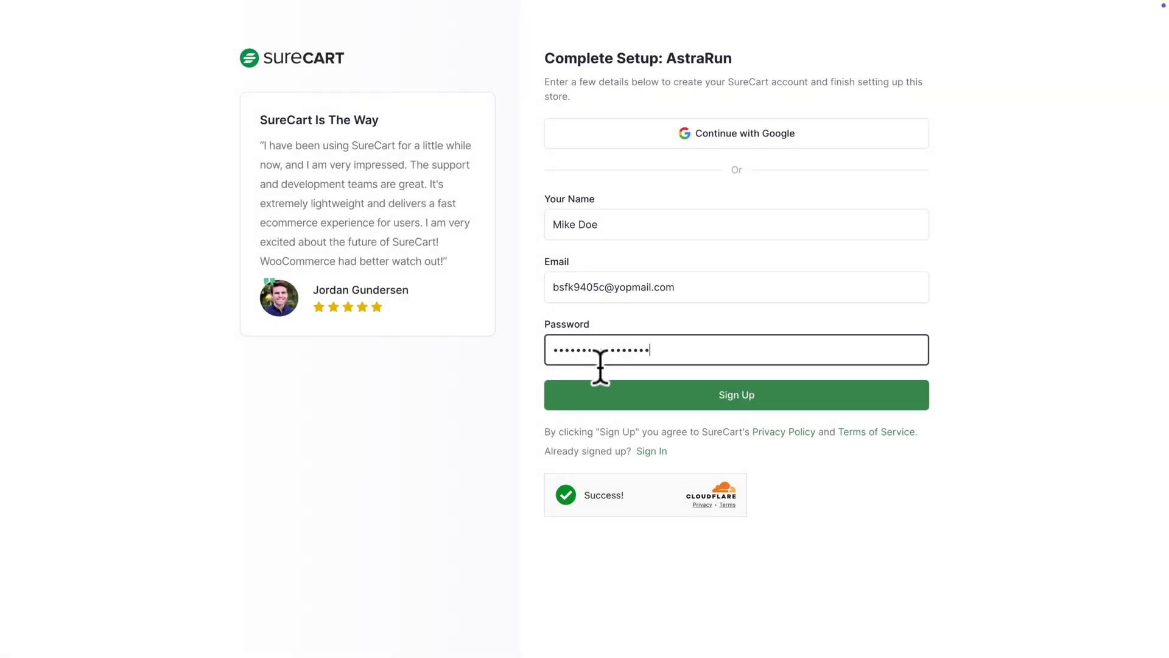
pyautogui.click(639, 402)
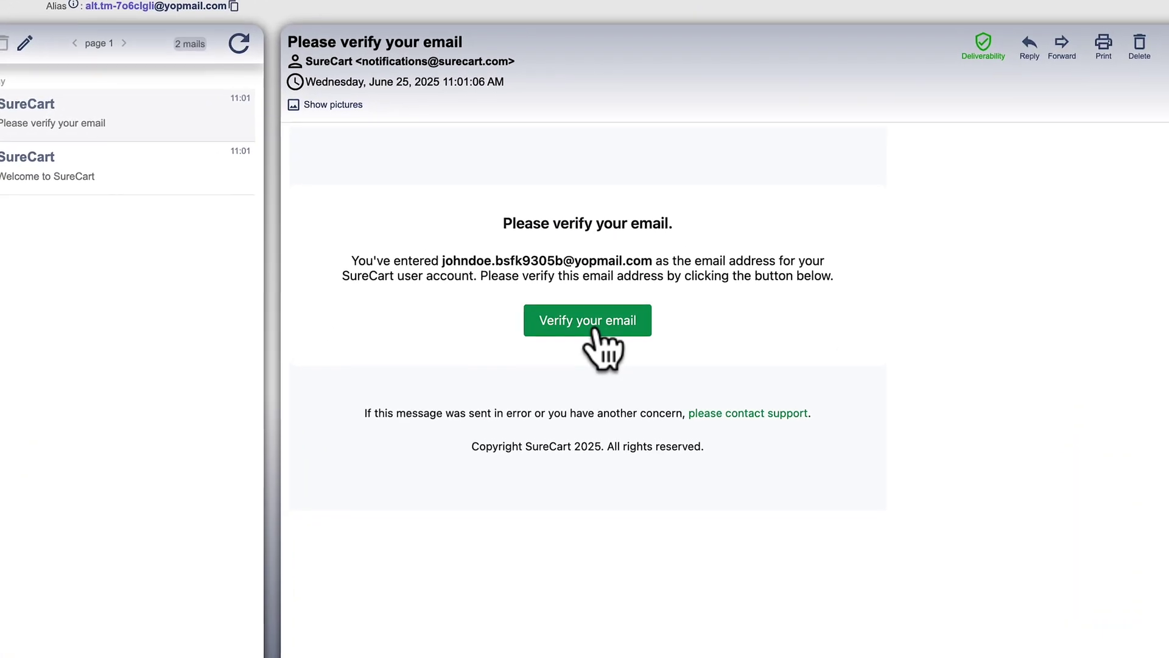
# Verify the SureCart account email from the Yopmail 'Please verify your email' message
pyautogui.click(596, 329)
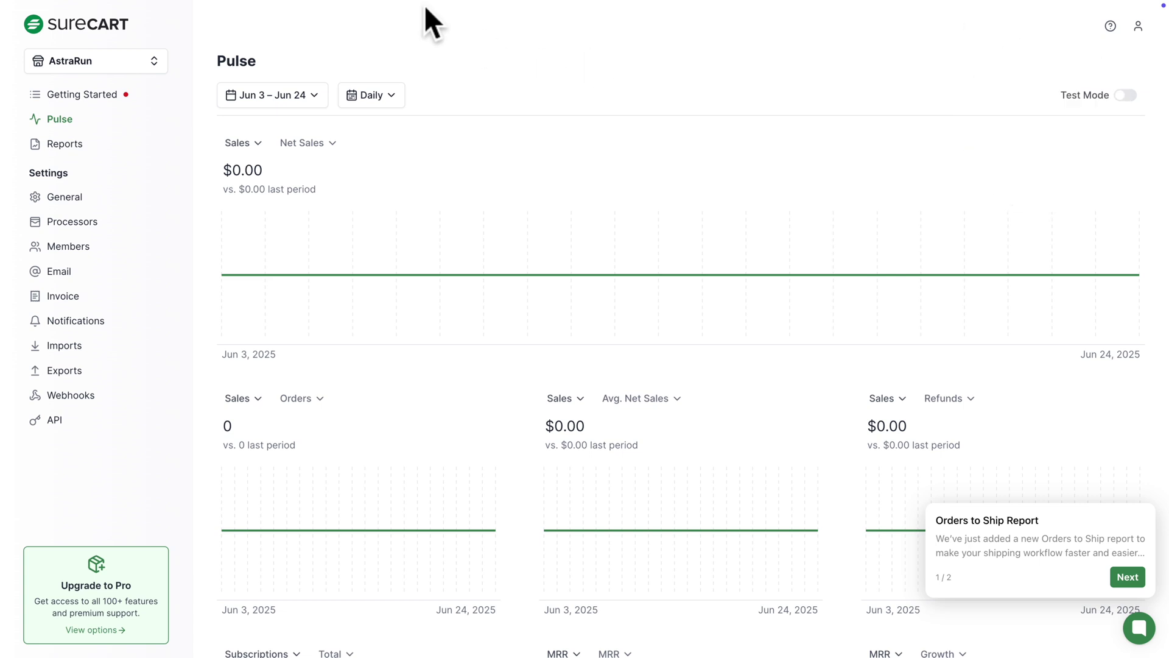
# Return to the WordPress admin and open SureCart Settings
pyautogui.click(60, 199)
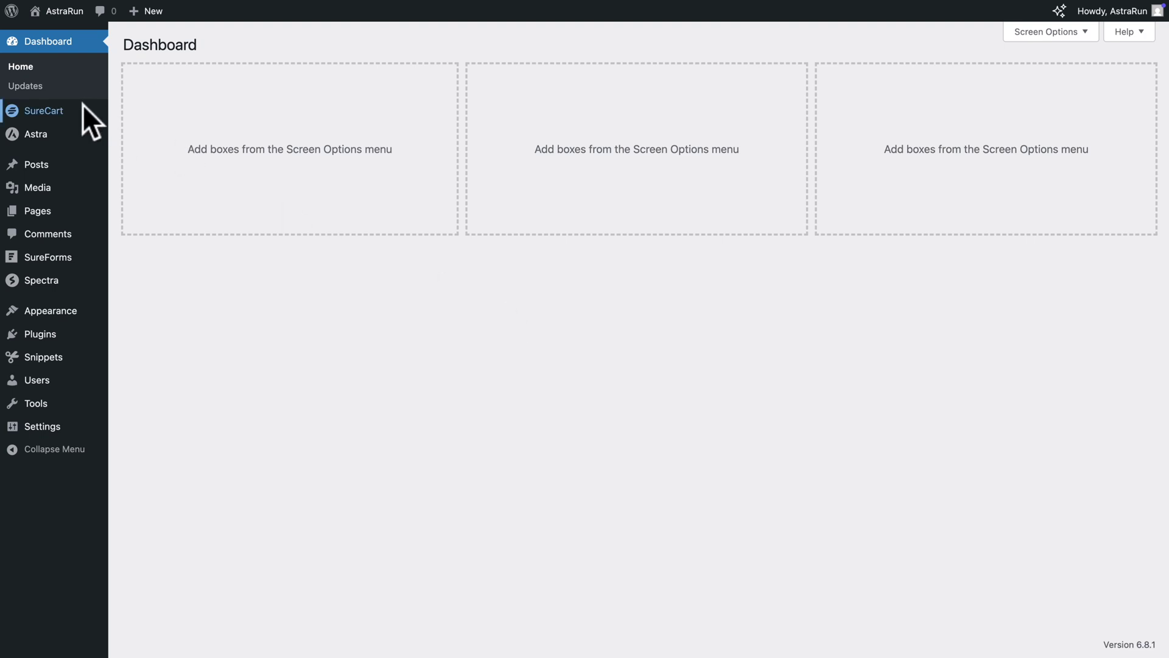
pyautogui.moveTo(74, 110)
pyautogui.click(146, 415)
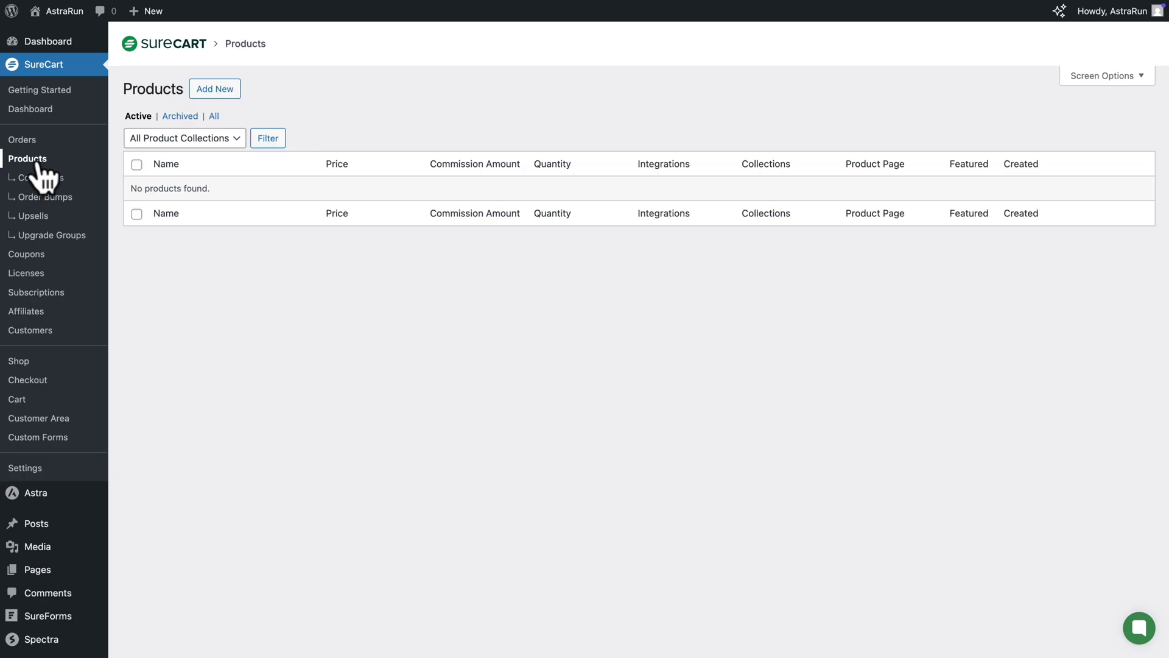
# Create a new product named 'Just Run – Ebook'
pyautogui.click(211, 89)
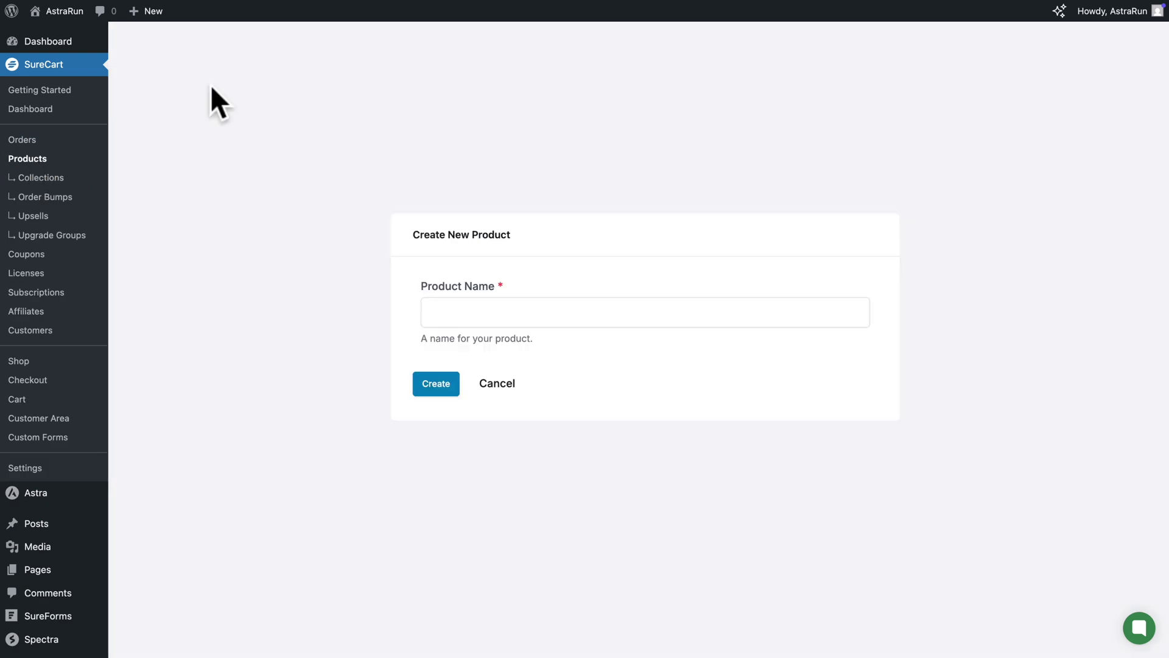
pyautogui.click(429, 312)
pyautogui.write('Just Run – Ebook')
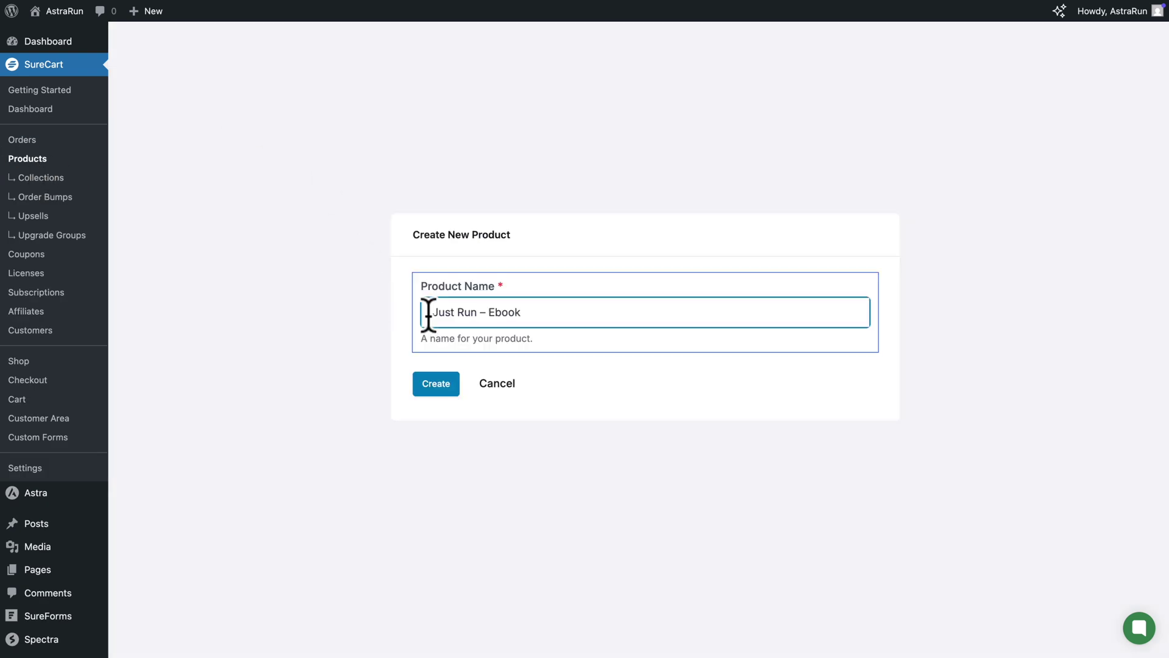
pyautogui.click(428, 382)
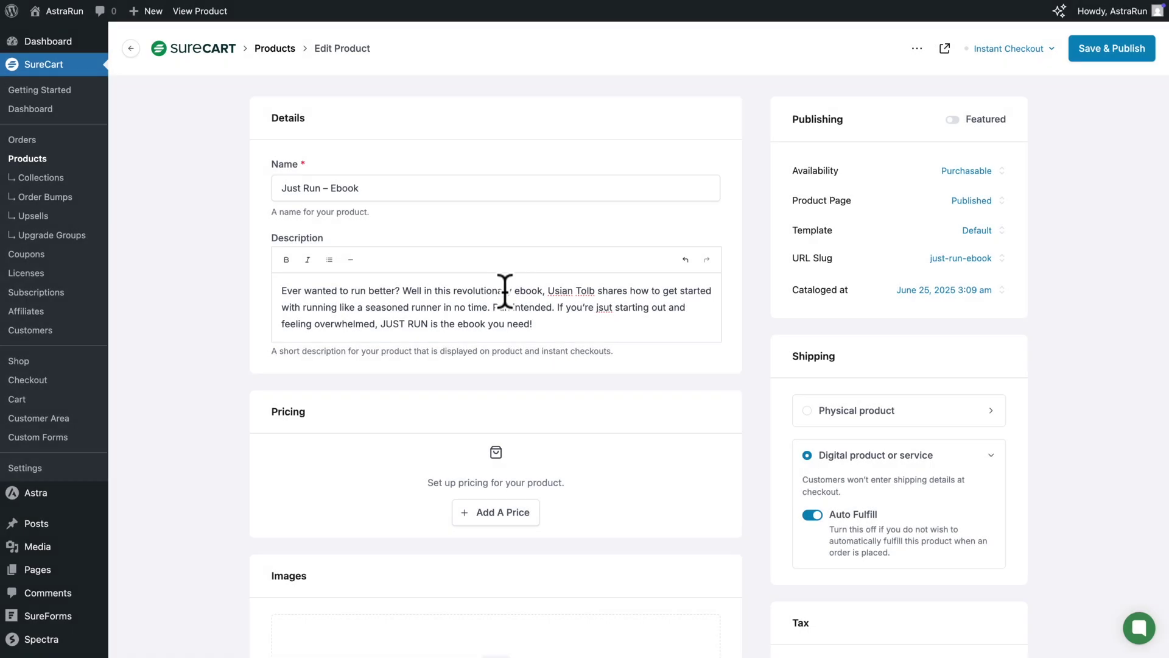
# Add a one-time 'Standard Price' of $19 to the product
pyautogui.click(488, 522)
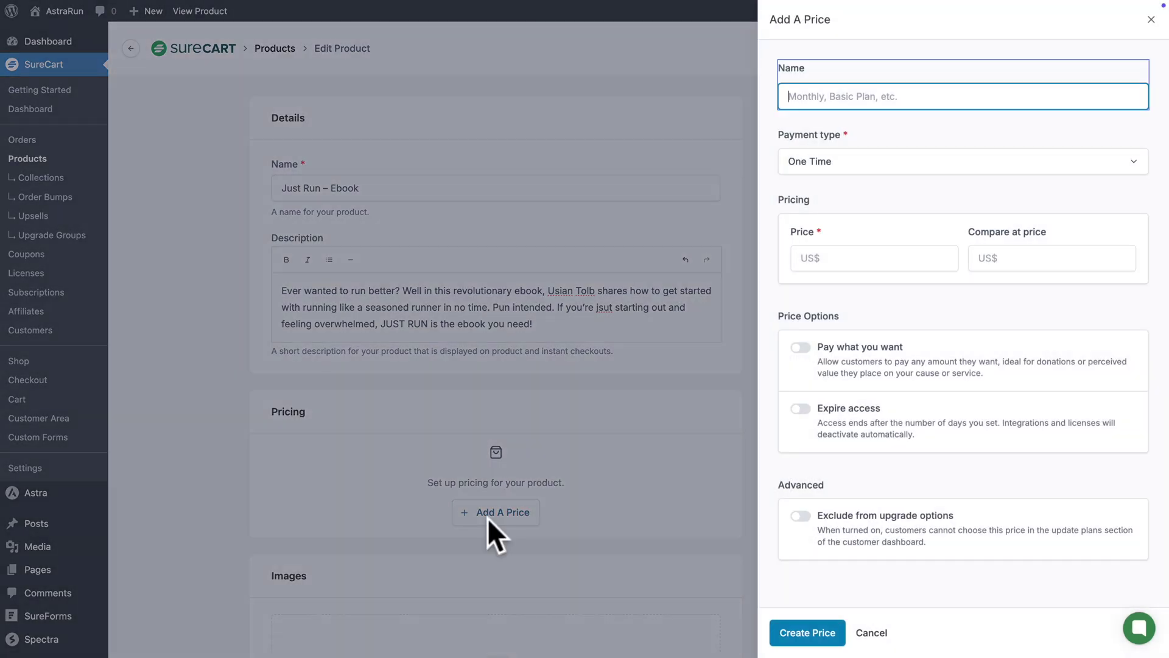
pyautogui.write('Standard Price')
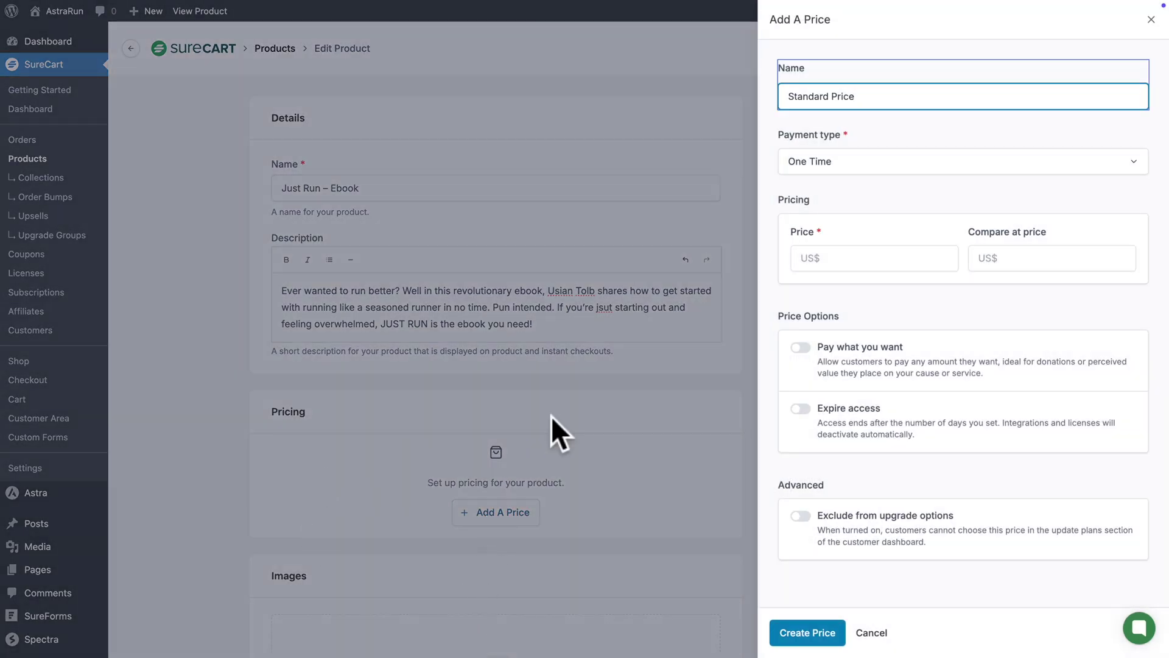
pyautogui.click(821, 257)
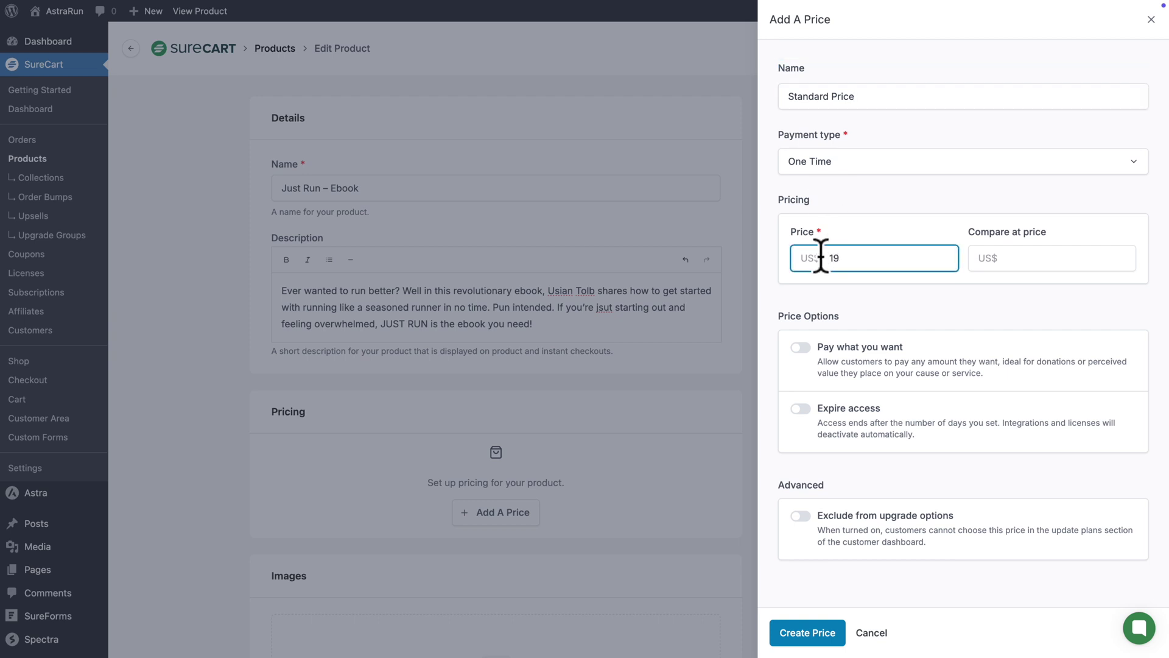
pyautogui.click(792, 632)
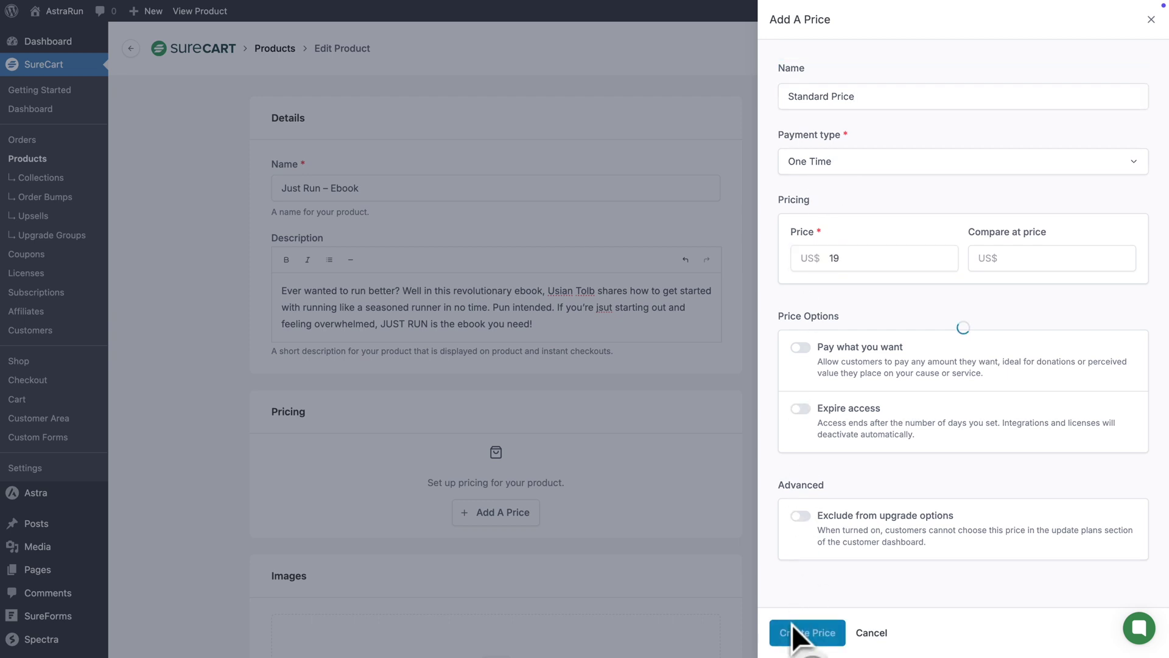
pyautogui.scroll(-6, 575, 620)
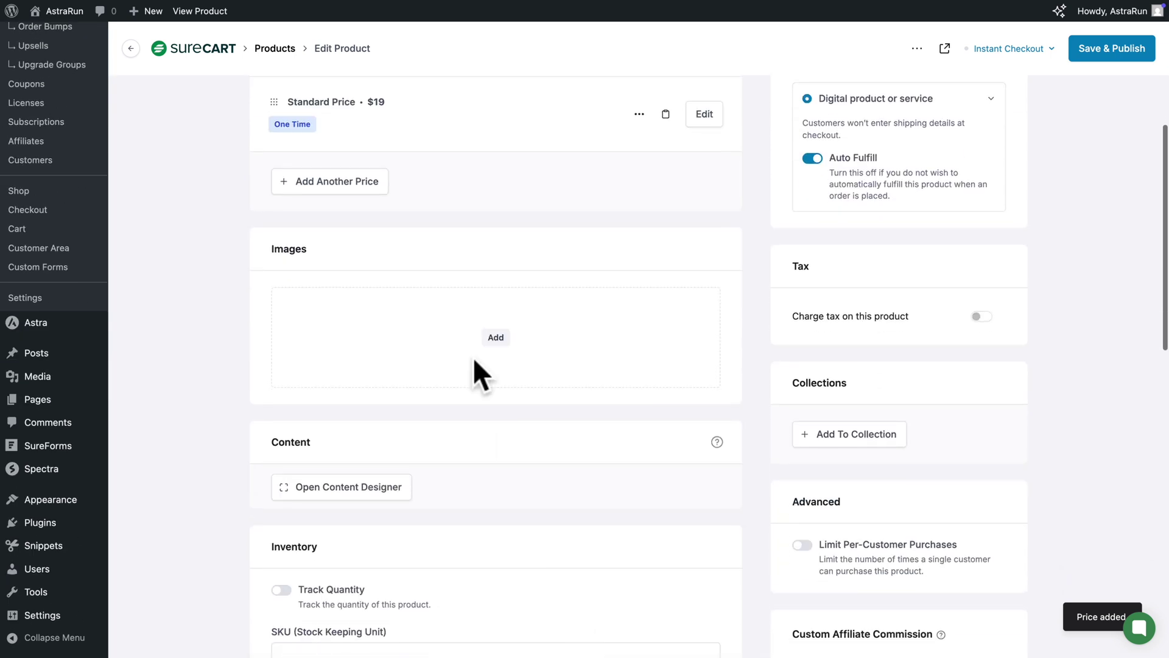
# Attach the JUST RUN ebook cover image to the product
pyautogui.click(501, 341)
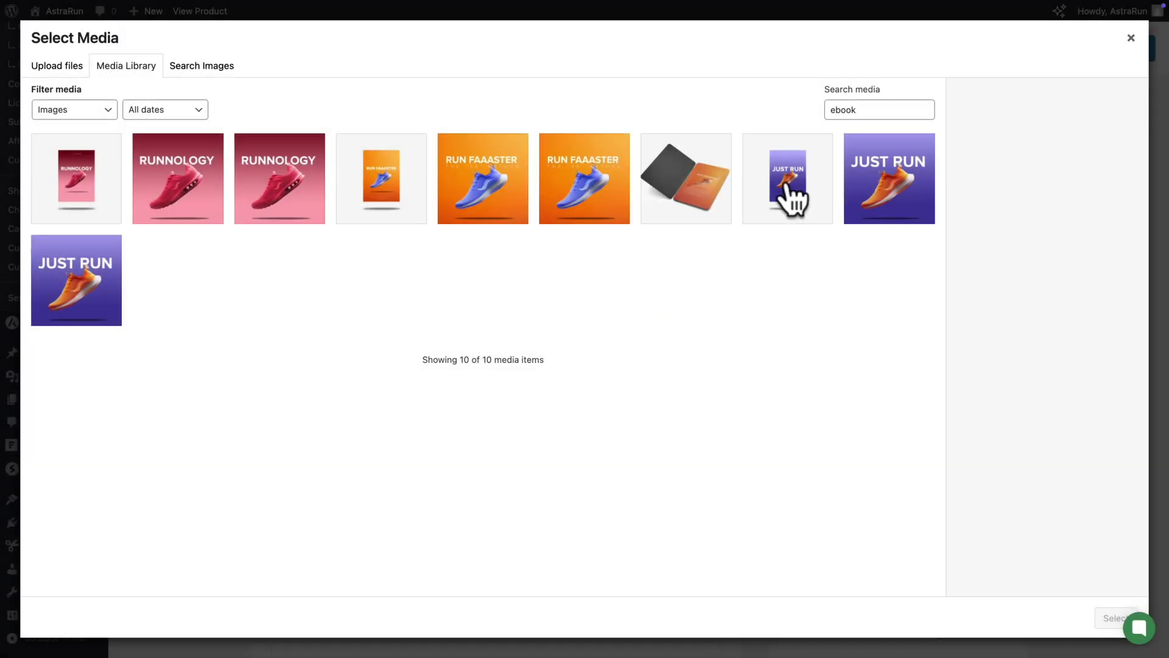
pyautogui.click(788, 188)
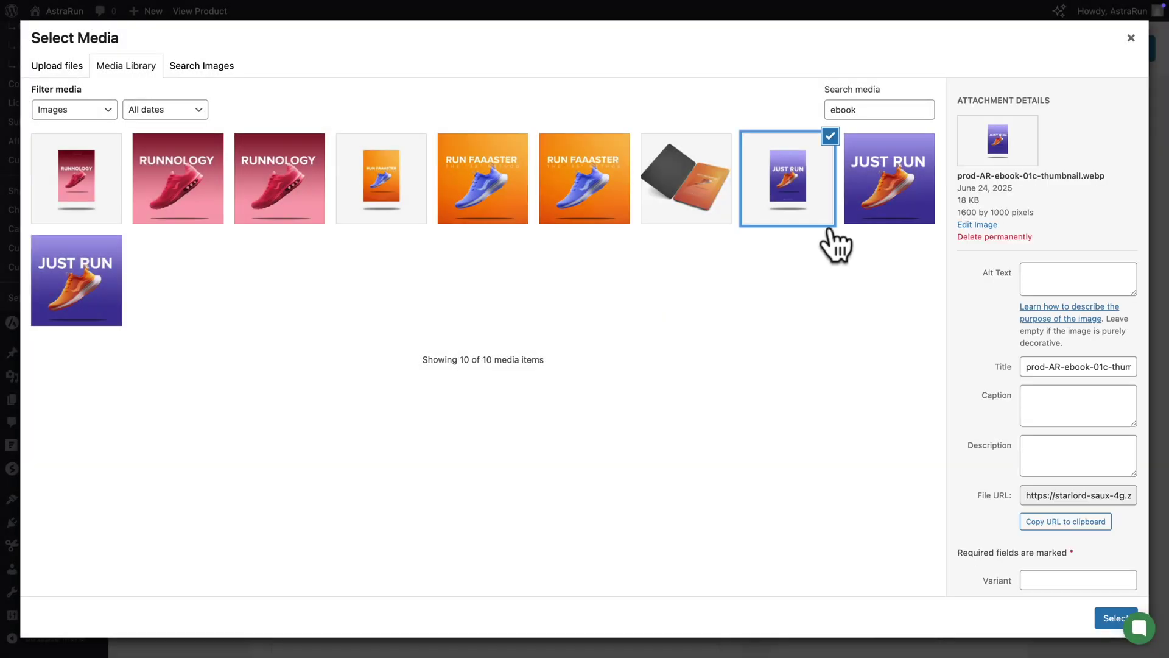
pyautogui.click(1110, 617)
# Add an external-link download 'Just Run – Ebook PDF' with the ebook PDF URL
pyautogui.scroll(-9, 694, 462)
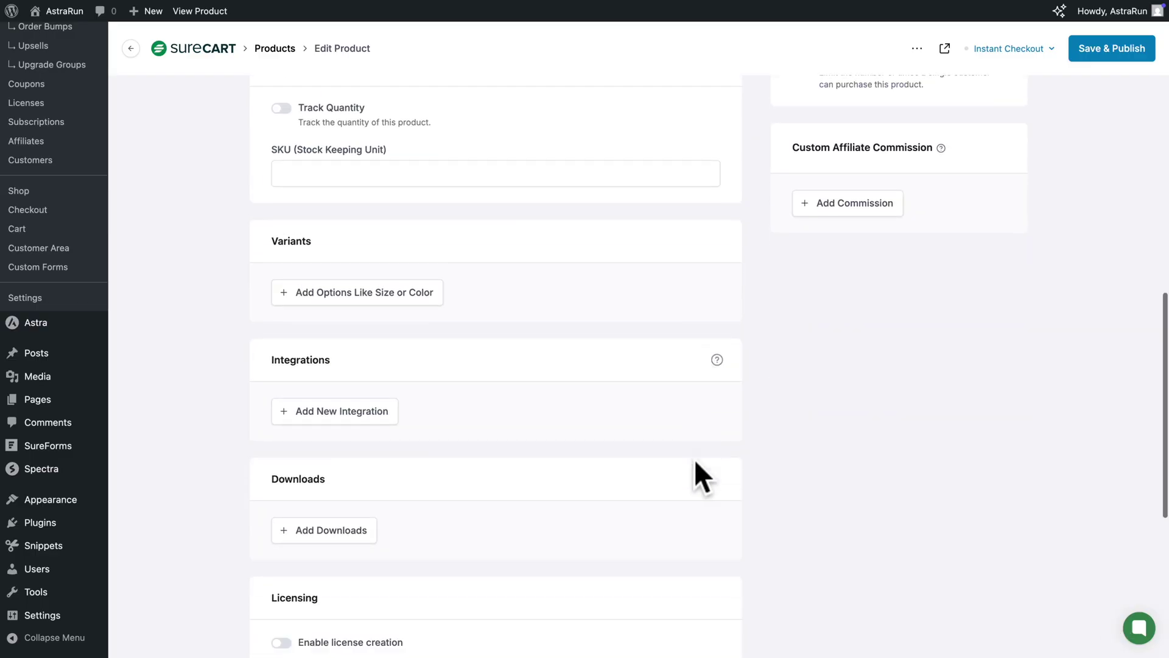
pyautogui.scroll(-3, 540, 414)
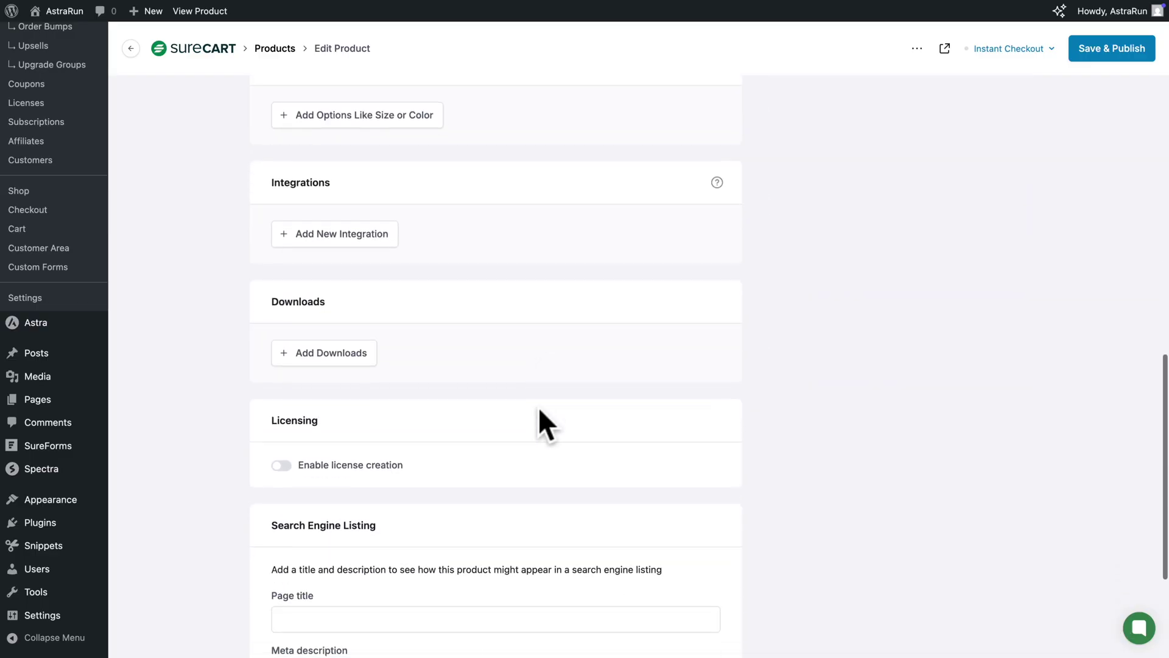
pyautogui.scroll(-1, 540, 409)
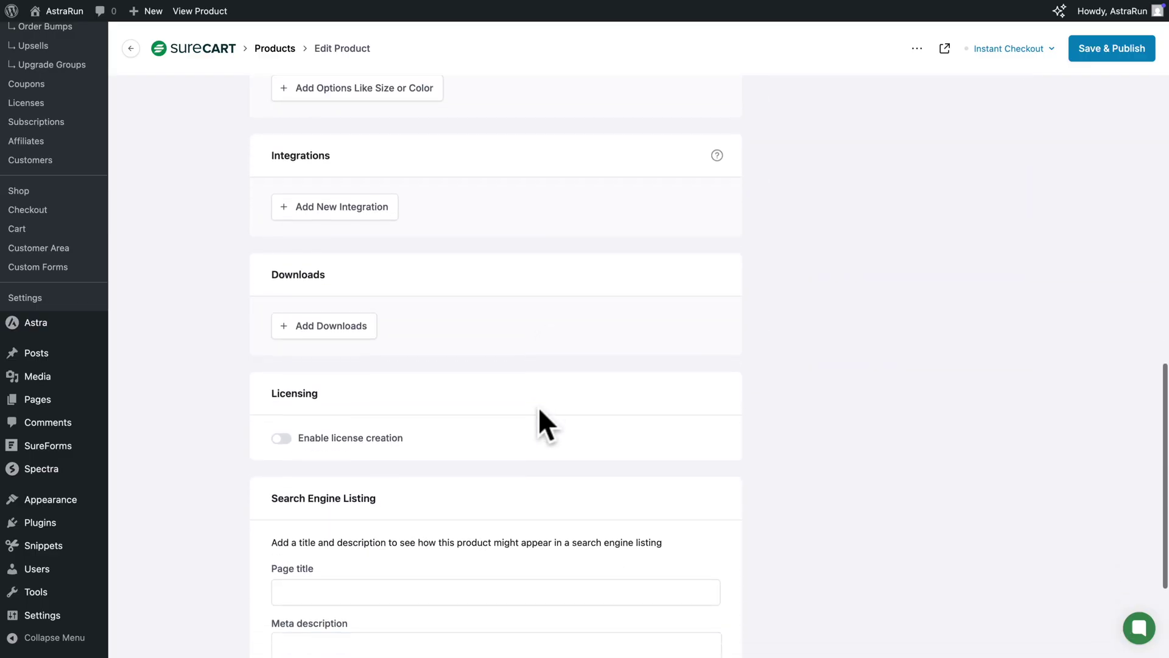
pyautogui.click(328, 330)
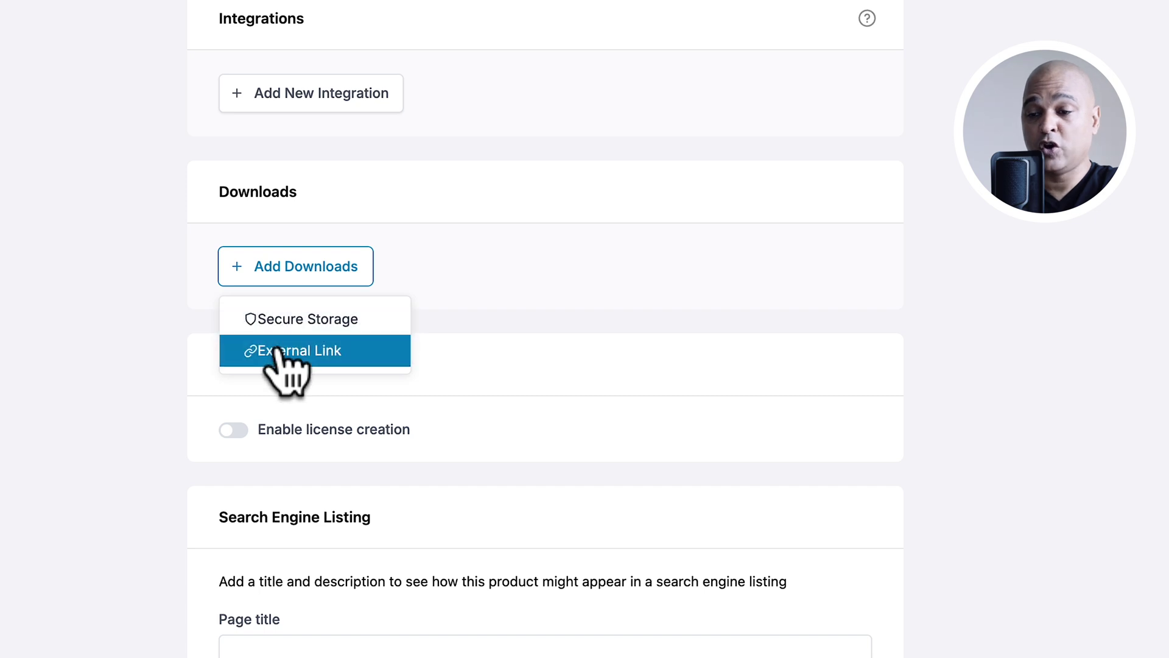
pyautogui.click(280, 351)
pyautogui.write('Just Run – Ebook PDF')
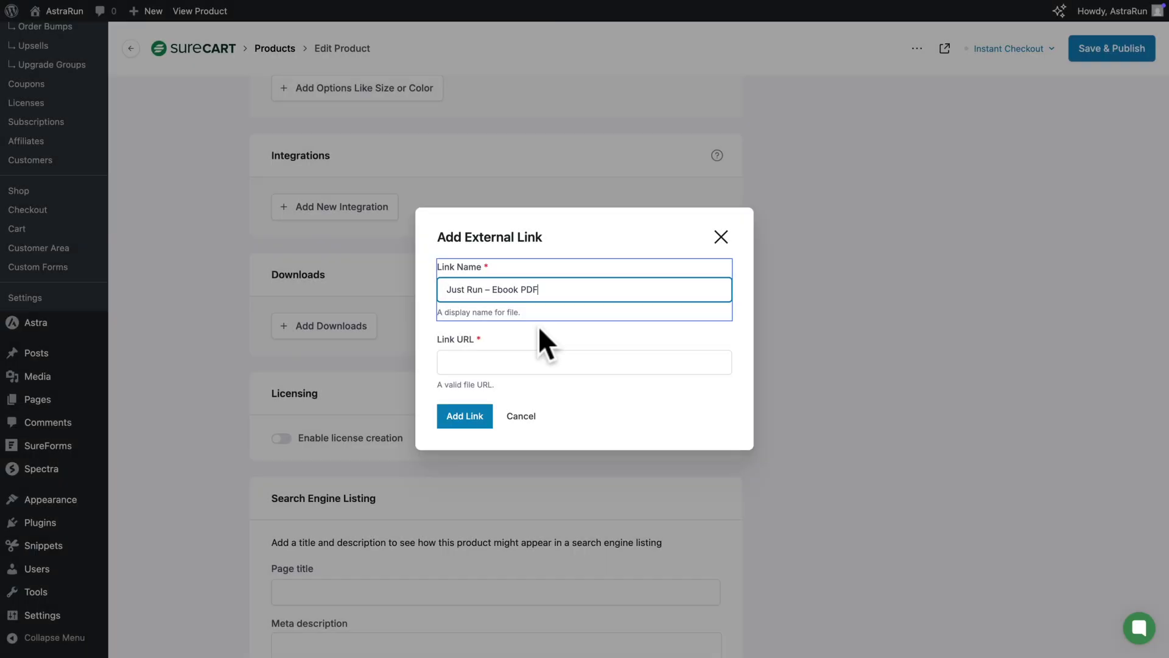
pyautogui.click(457, 361)
pyautogui.hotkey('ctrl', 'v')
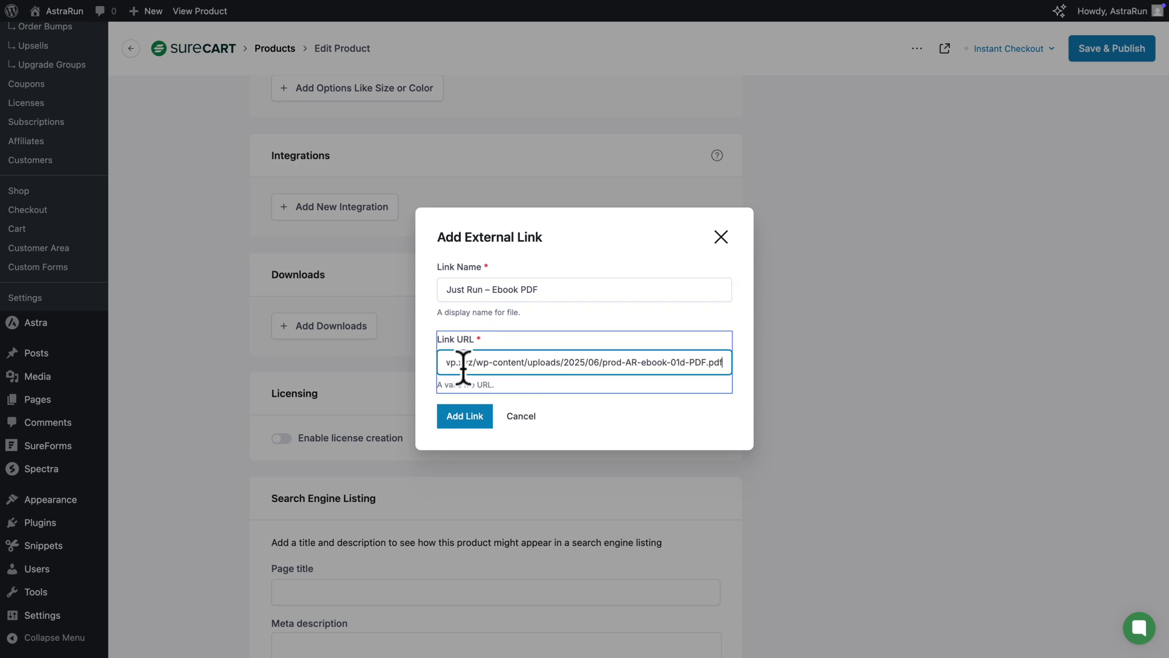
pyautogui.click(460, 419)
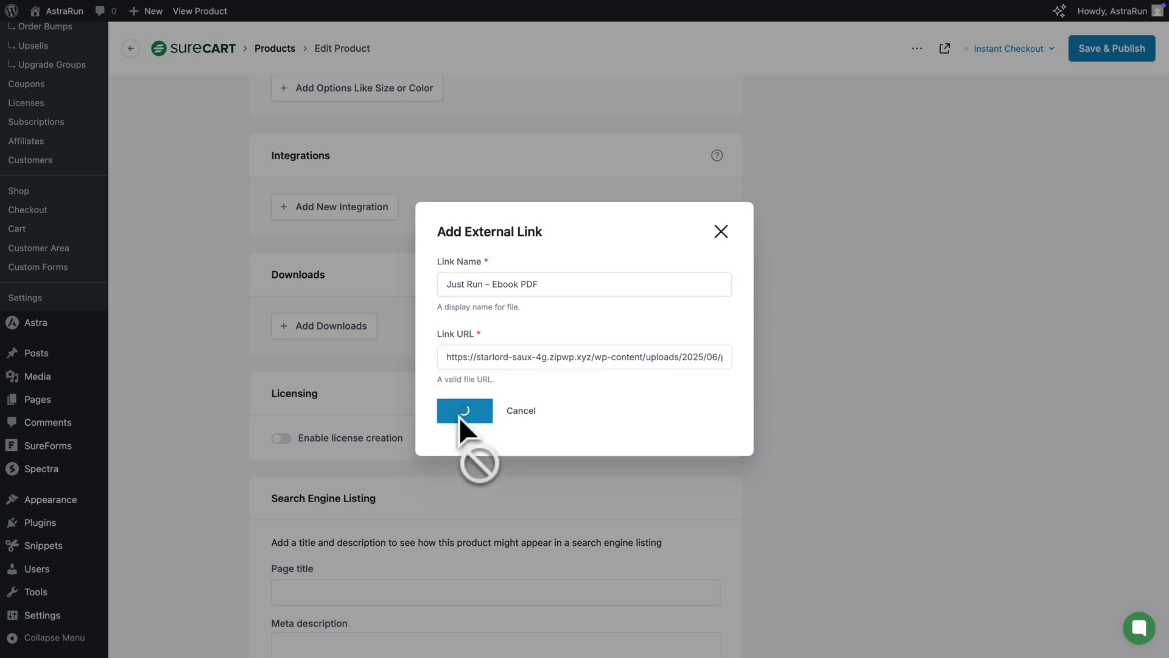
pyautogui.scroll(15, 459, 418)
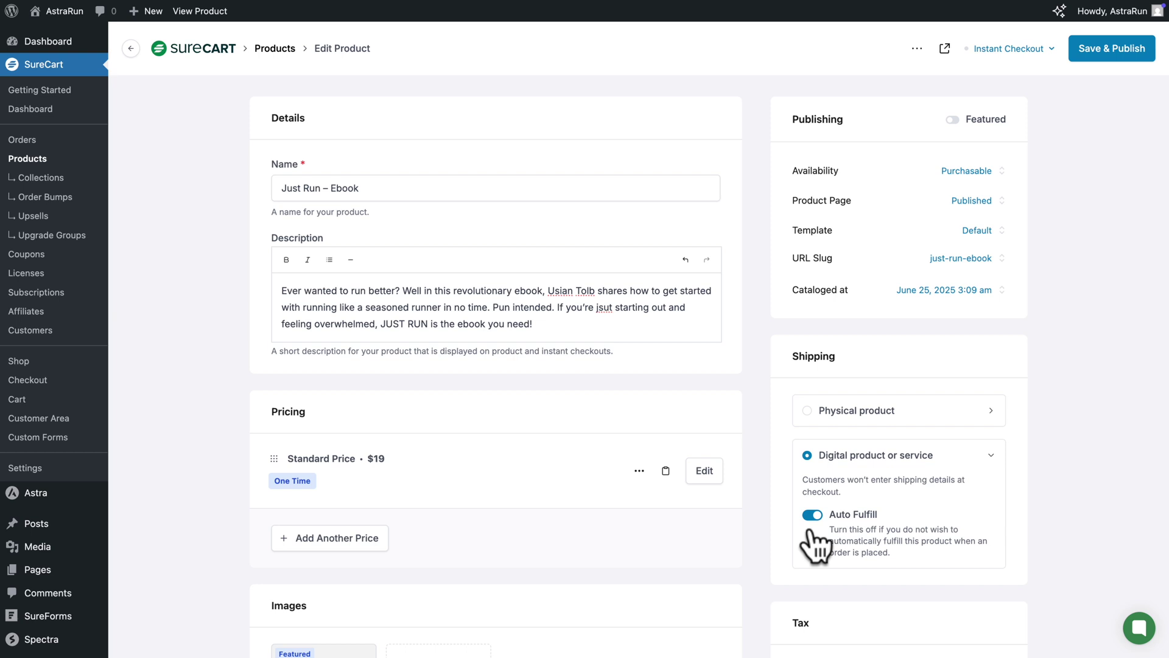
# Publish the ebook's Instant Checkout in test mode and save & publish the product
pyautogui.scroll(-7, 810, 531)
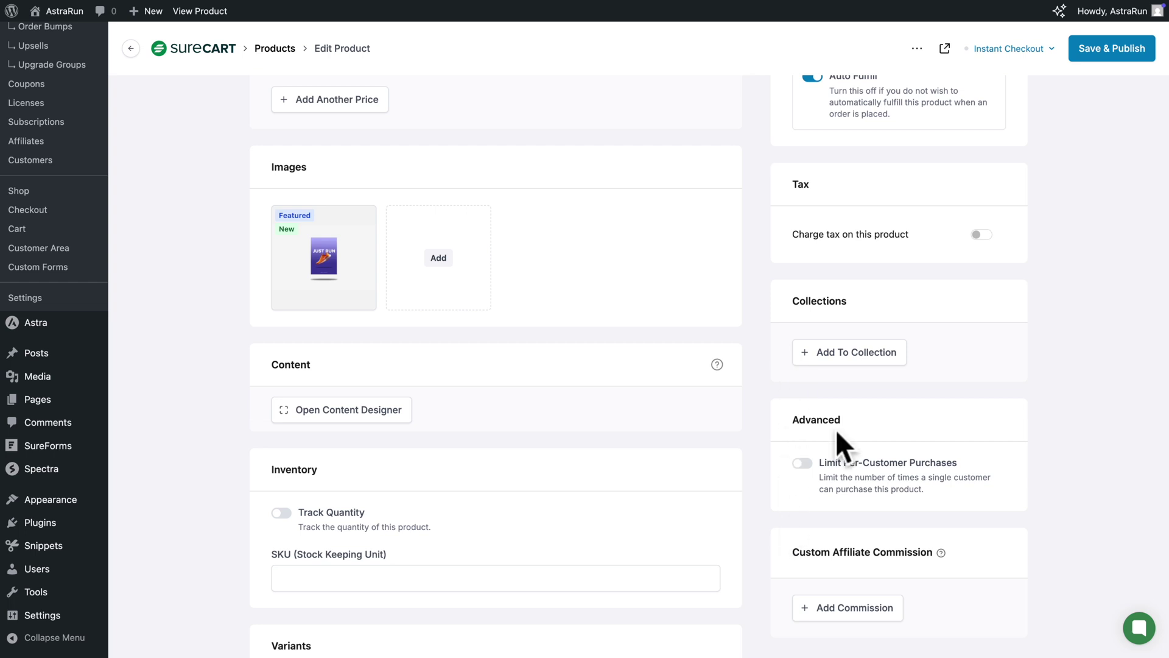
pyautogui.scroll(7, 835, 393)
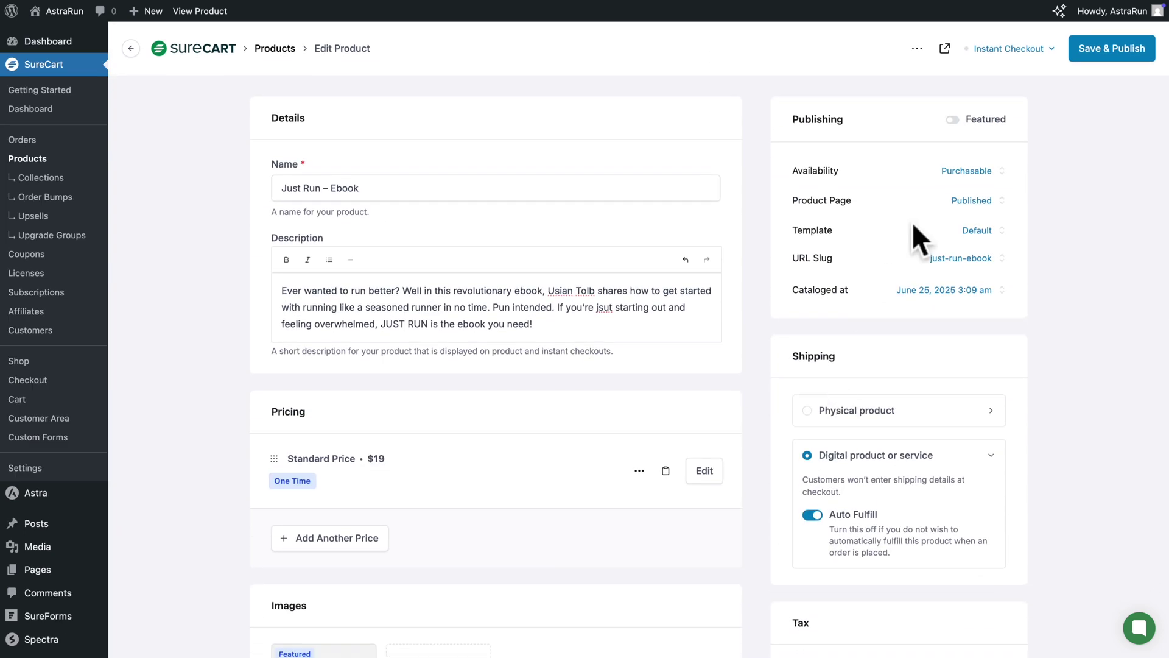
pyautogui.click(1000, 50)
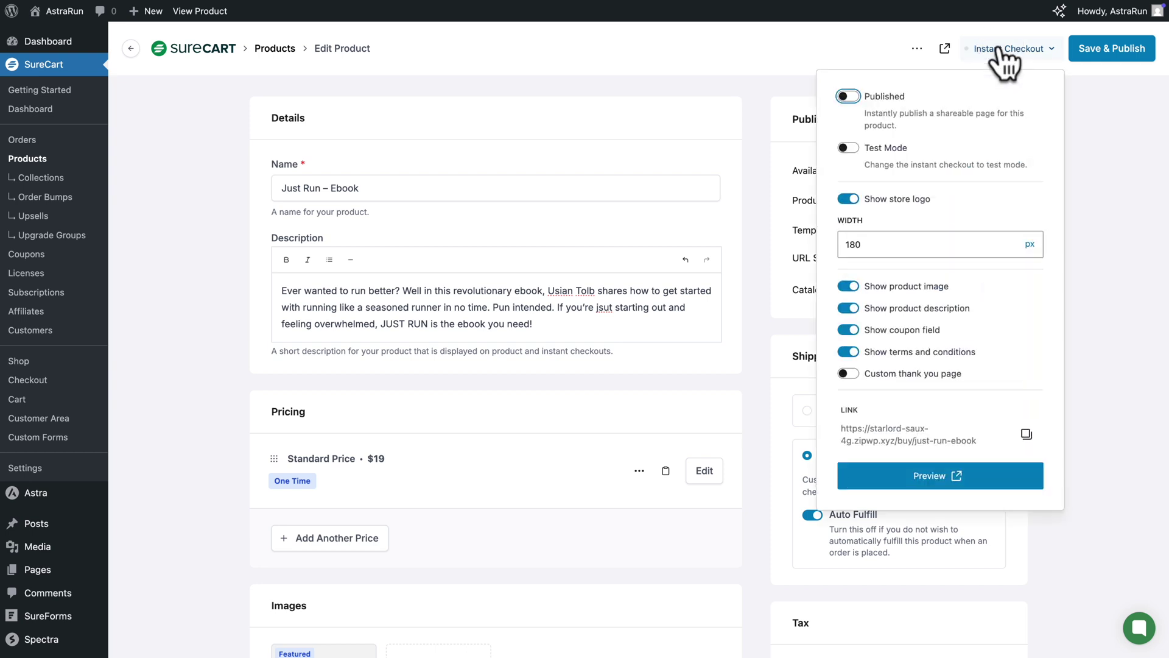
pyautogui.click(849, 148)
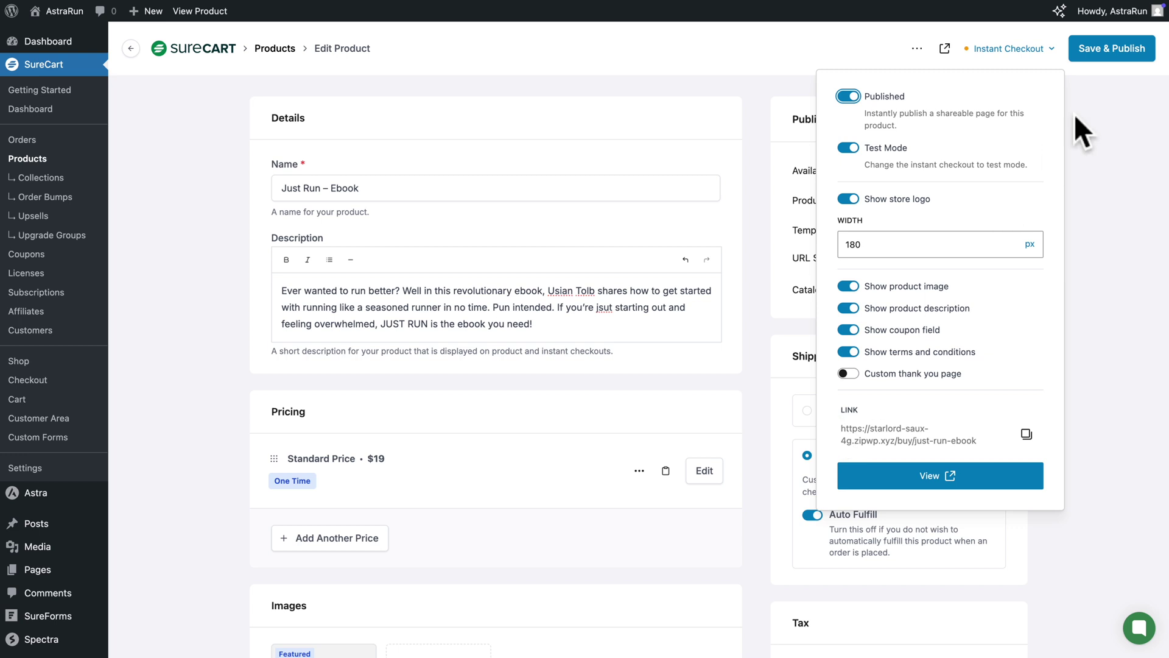
pyautogui.click(1105, 54)
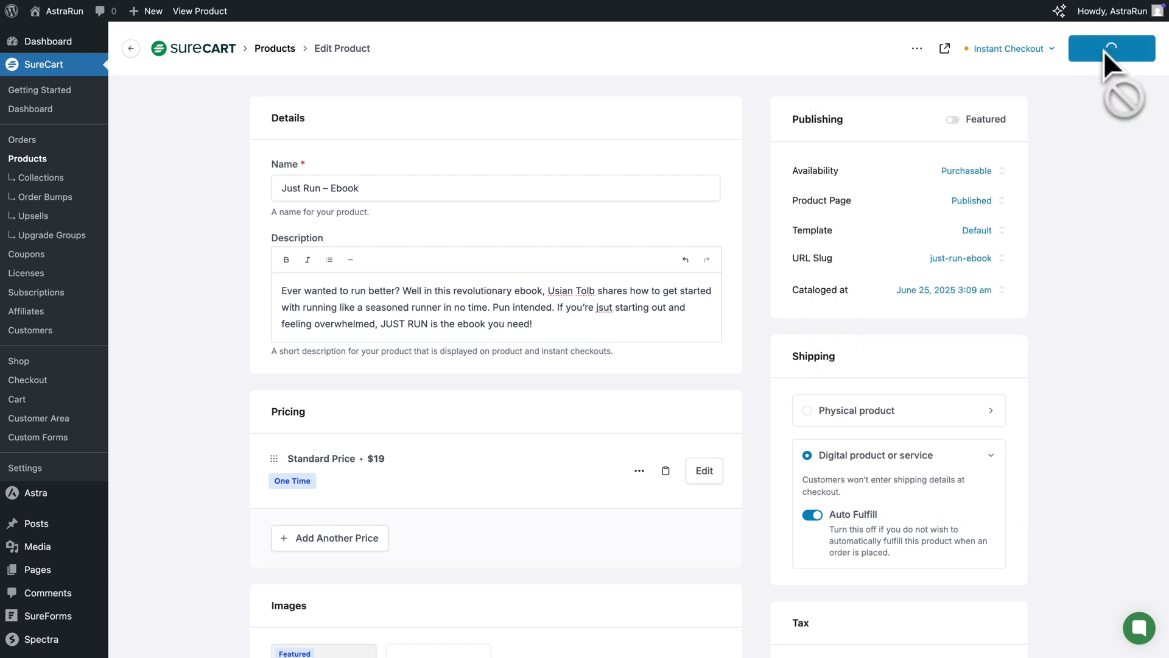
# Give AstraRun Uno a Size option with values 8, 9, 10 and 11
pyautogui.click(275, 48)
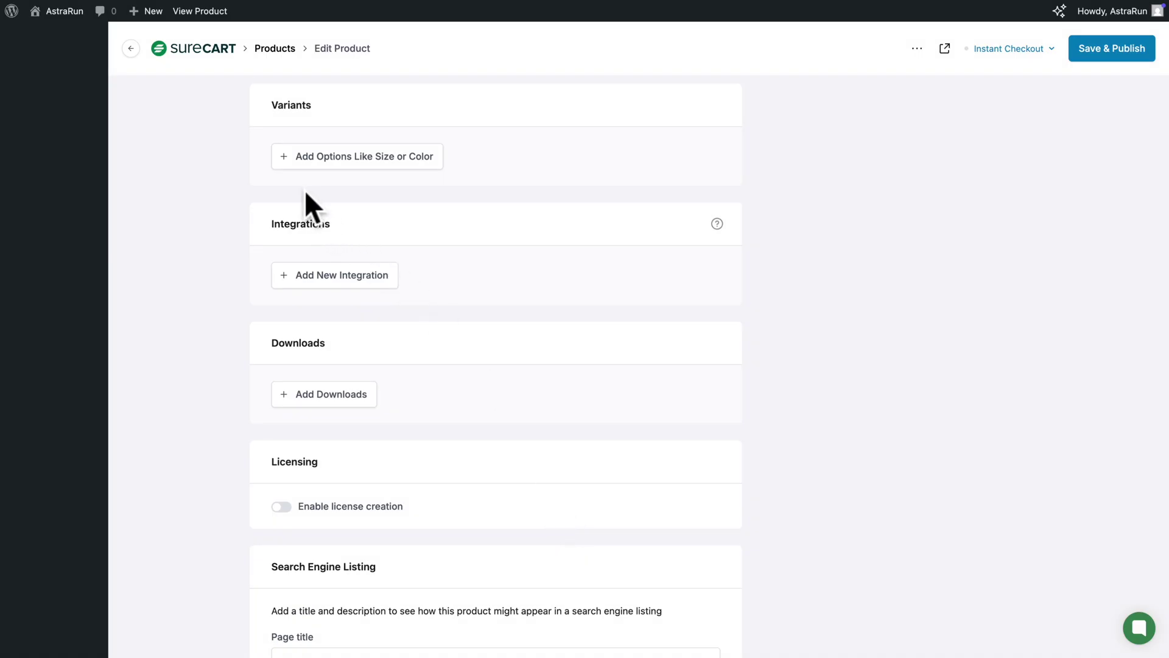
pyautogui.click(314, 160)
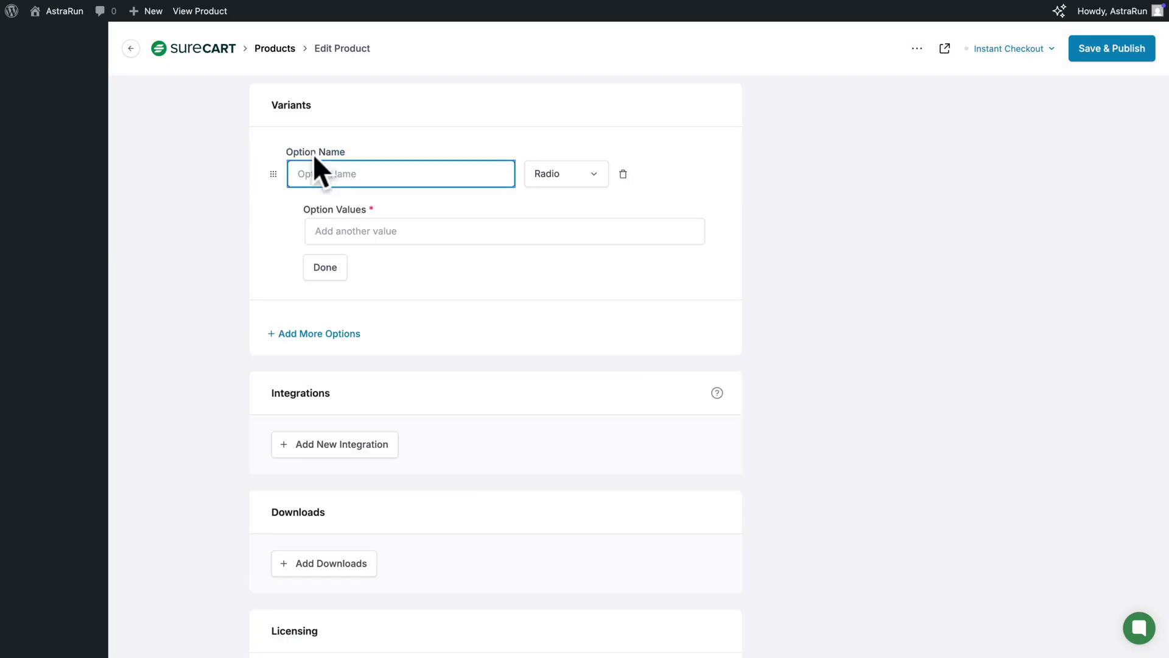
pyautogui.write('Size')
pyautogui.click(327, 231)
pyautogui.write('8')
pyautogui.press('Return')
pyautogui.write('9')
pyautogui.press('Return')
pyautogui.write('10')
pyautogui.press('Return')
pyautogui.write('1')
pyautogui.click(324, 418)
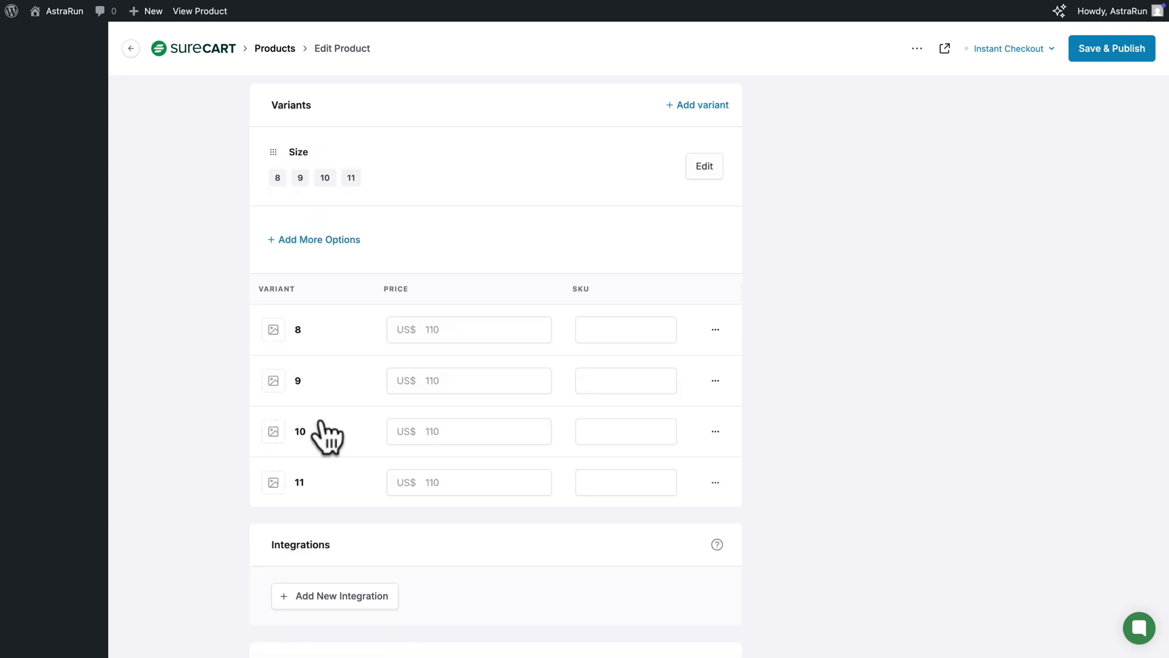
# Add a Color option with values Orange, Pink and Green
pyautogui.click(310, 240)
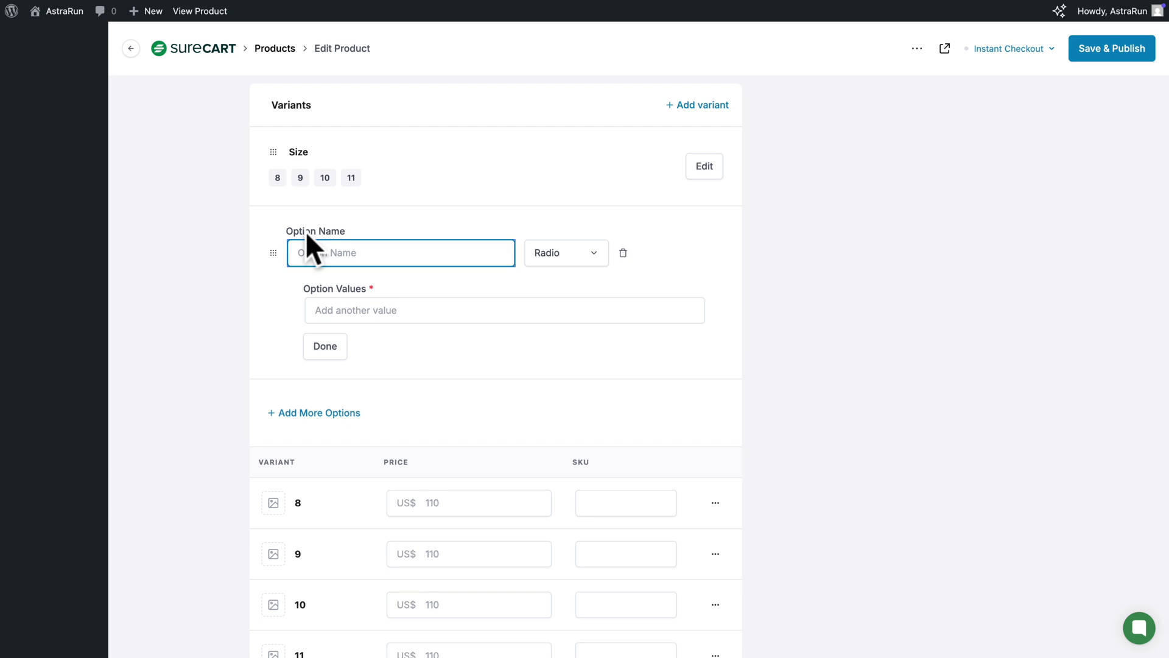
pyautogui.write('Color')
pyautogui.click(332, 311)
pyautogui.write('Orange')
pyautogui.press('Return')
pyautogui.write('P')
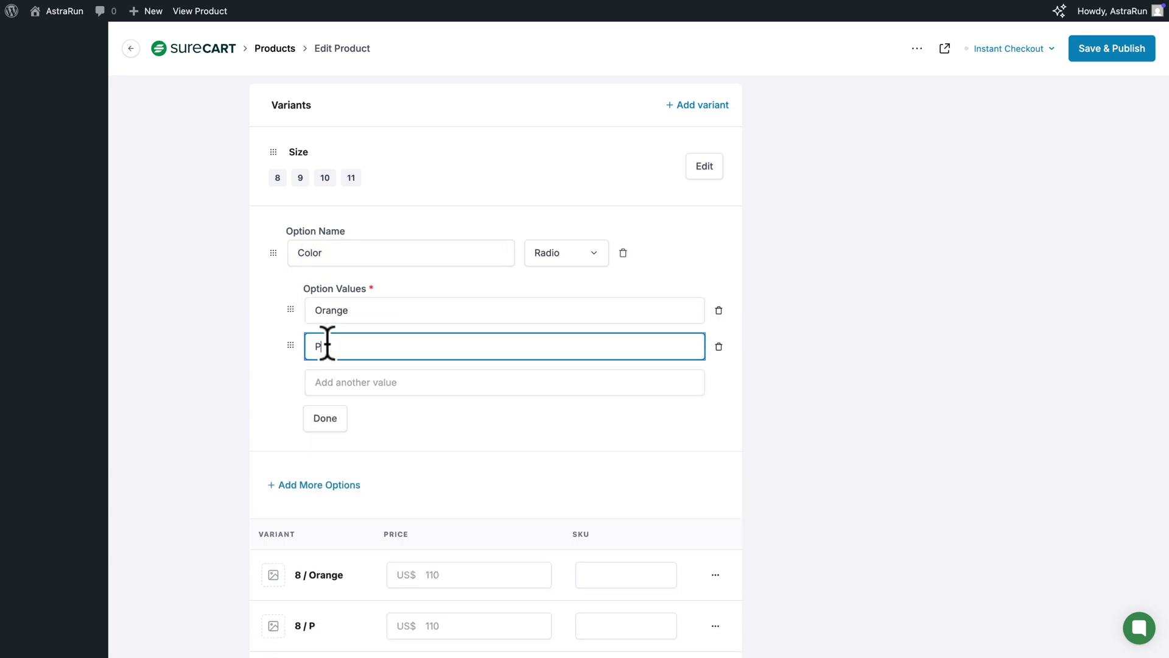
pyautogui.write('ink')
pyautogui.press('Return')
pyautogui.write('Green')
pyautogui.click(317, 457)
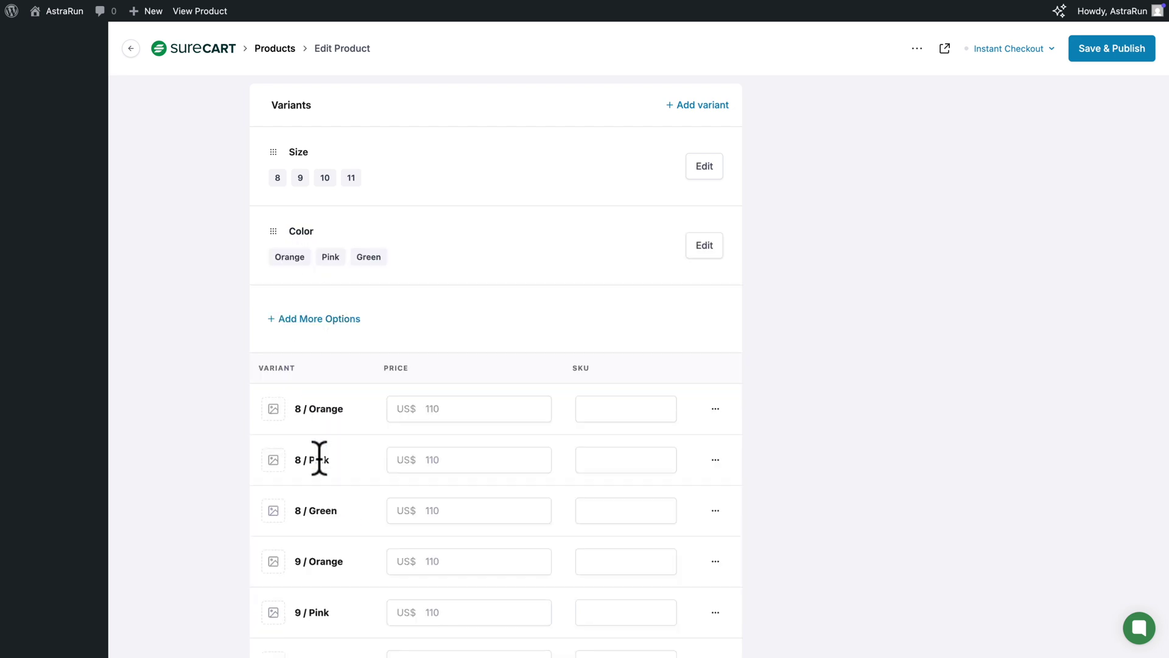
pyautogui.scroll(-12, 320, 458)
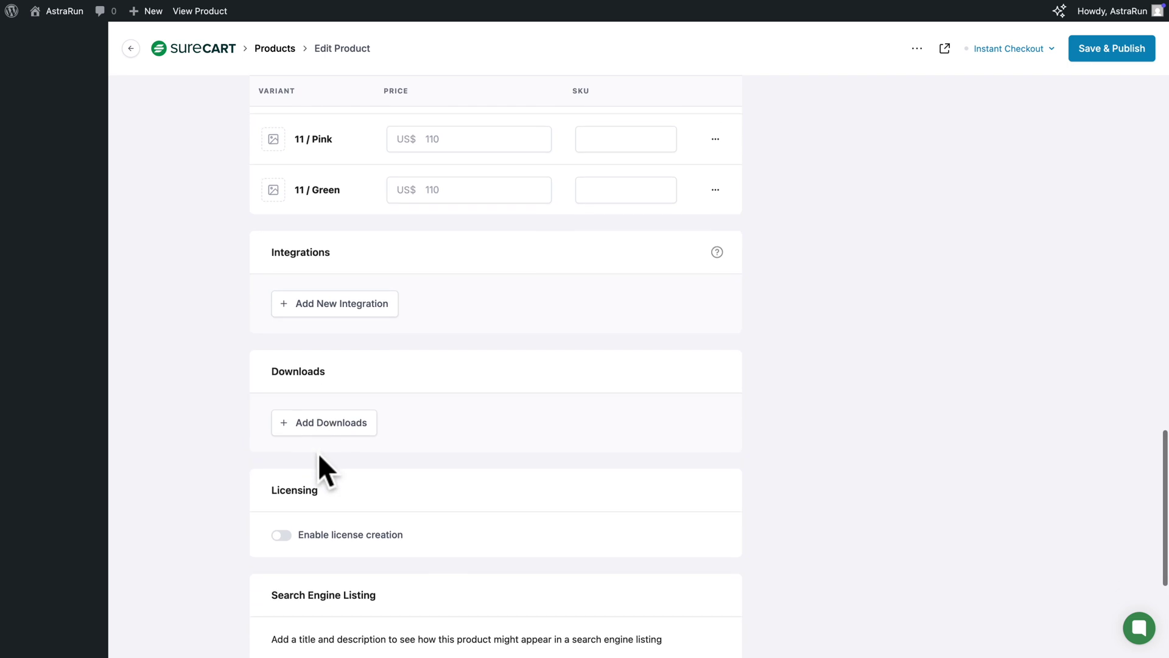
pyautogui.scroll(15, 318, 452)
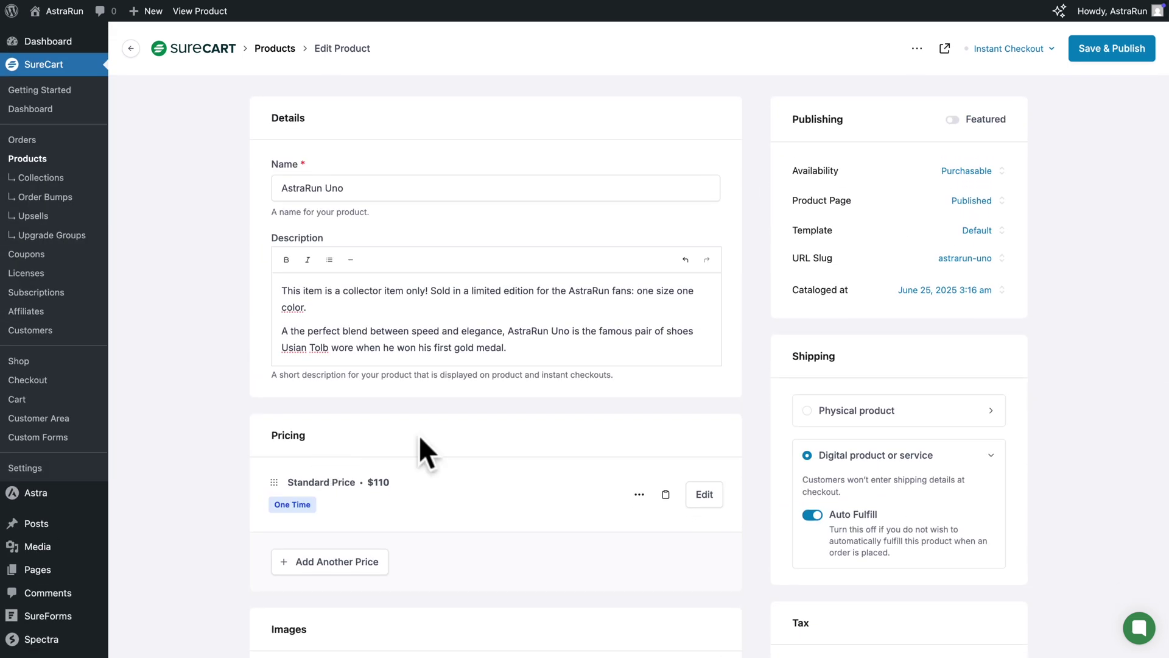
# Make AstraRun Uno a physical product, enable test-mode Instant Checkout, and save & publish
pyautogui.click(807, 411)
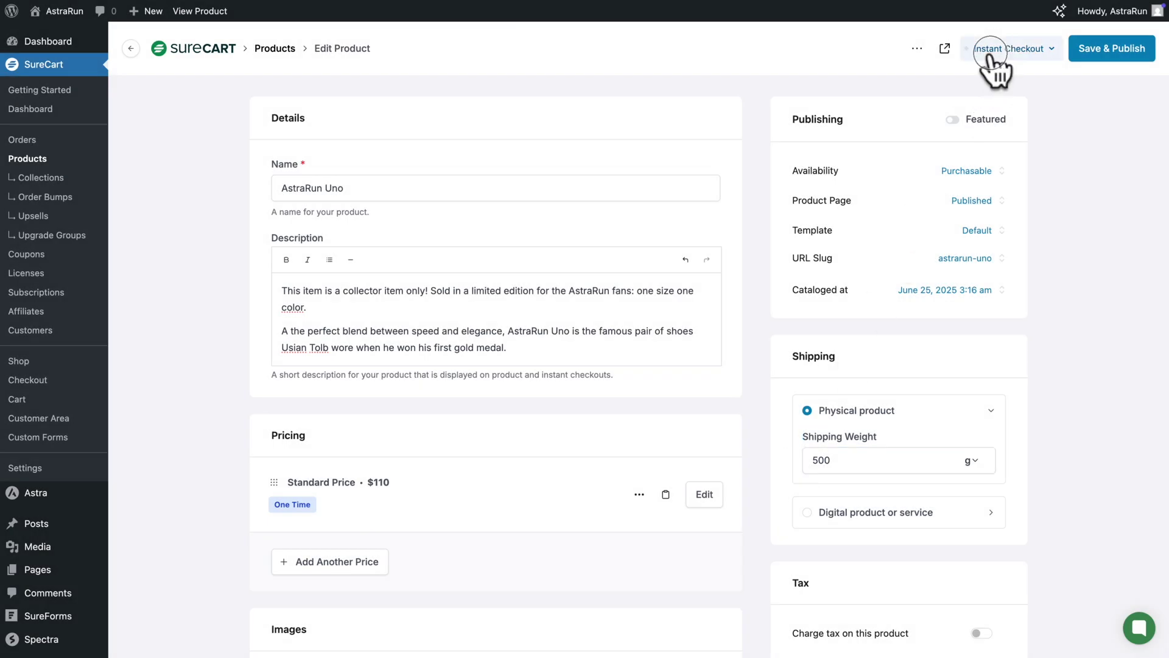
pyautogui.click(989, 50)
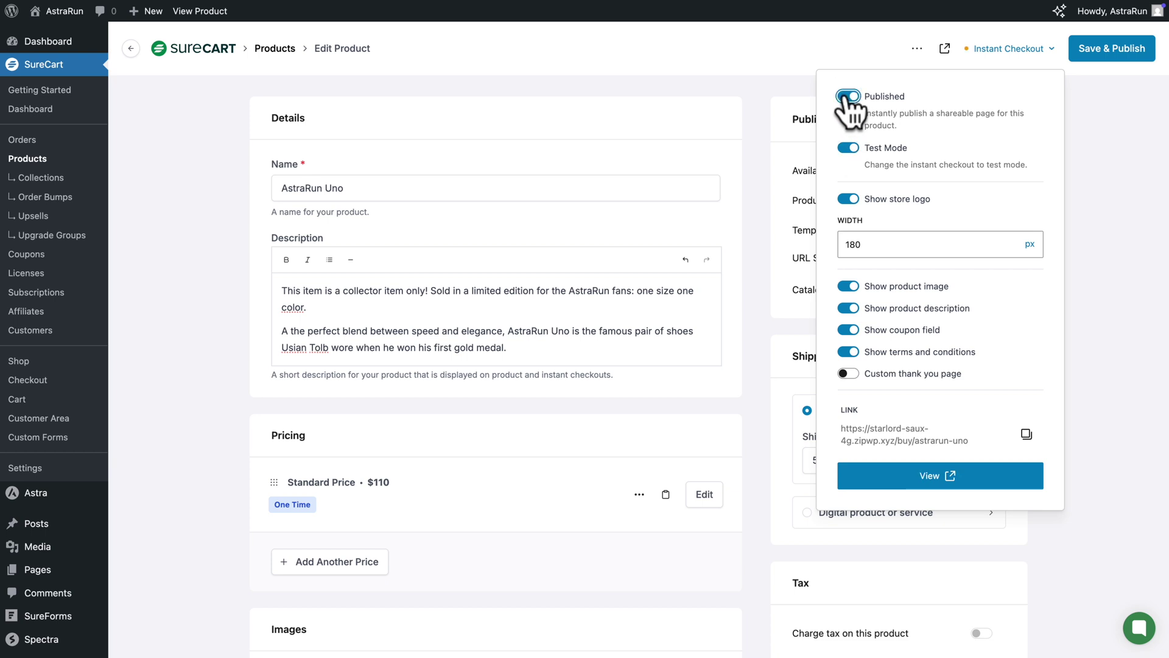
pyautogui.click(1094, 49)
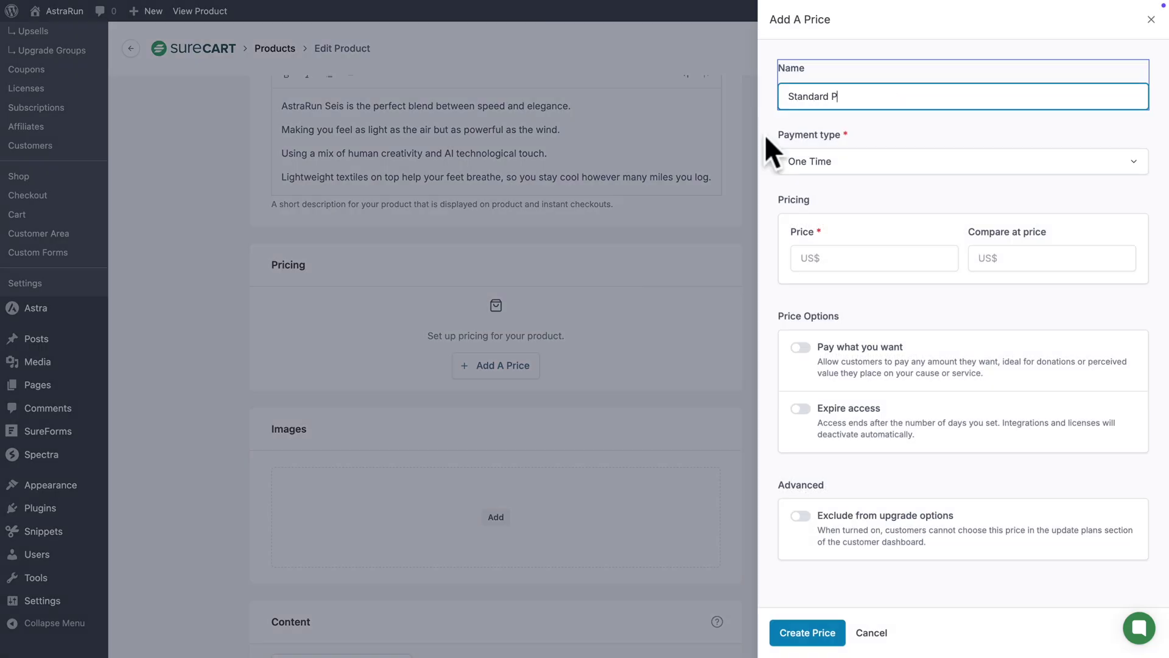
# Enter 150 in the price field, add a Blue colour value, and mark AstraRun Seis as physical
pyautogui.write('rice150')
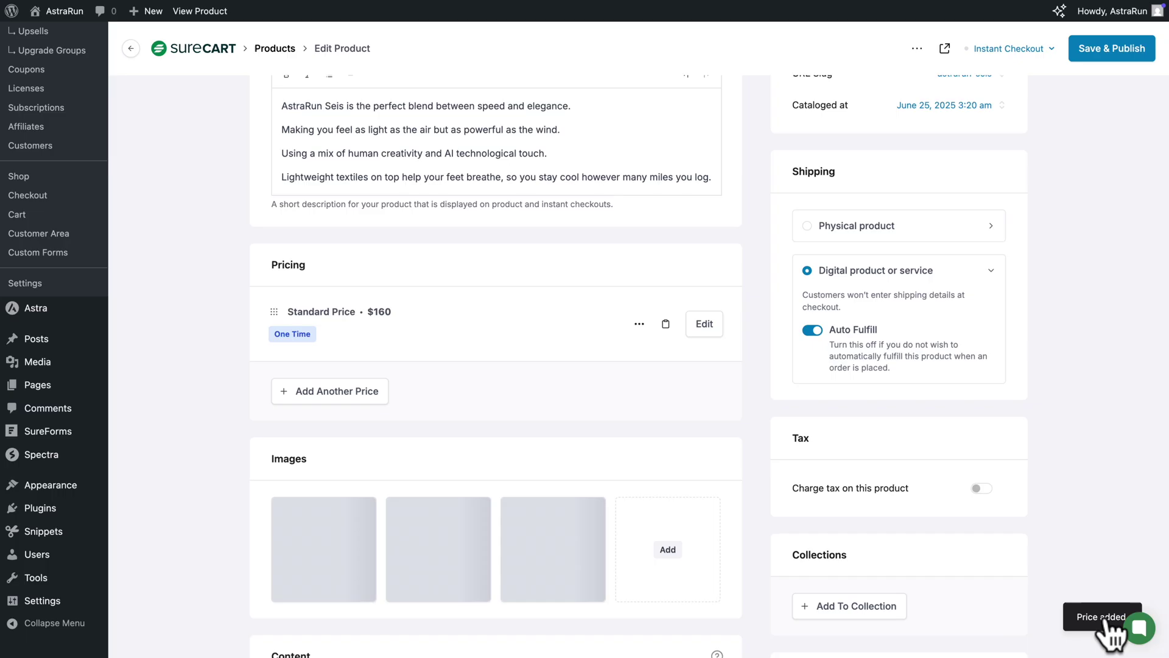
pyautogui.scroll(-7, 365, 457)
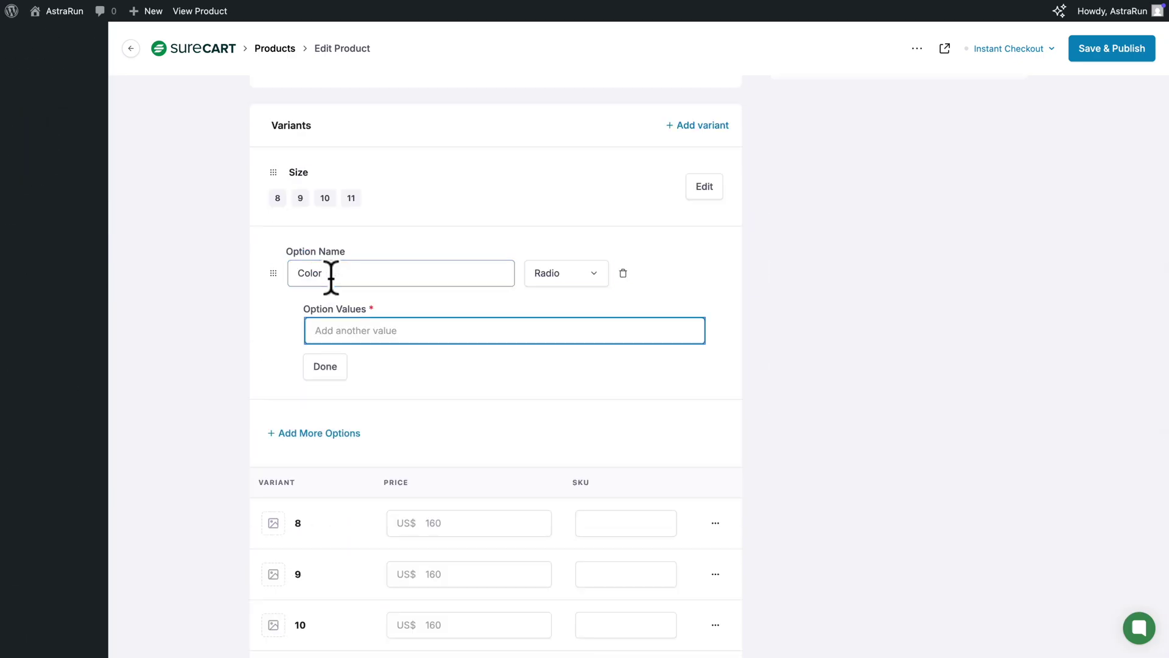
pyautogui.write('Blue')
pyautogui.press('Return')
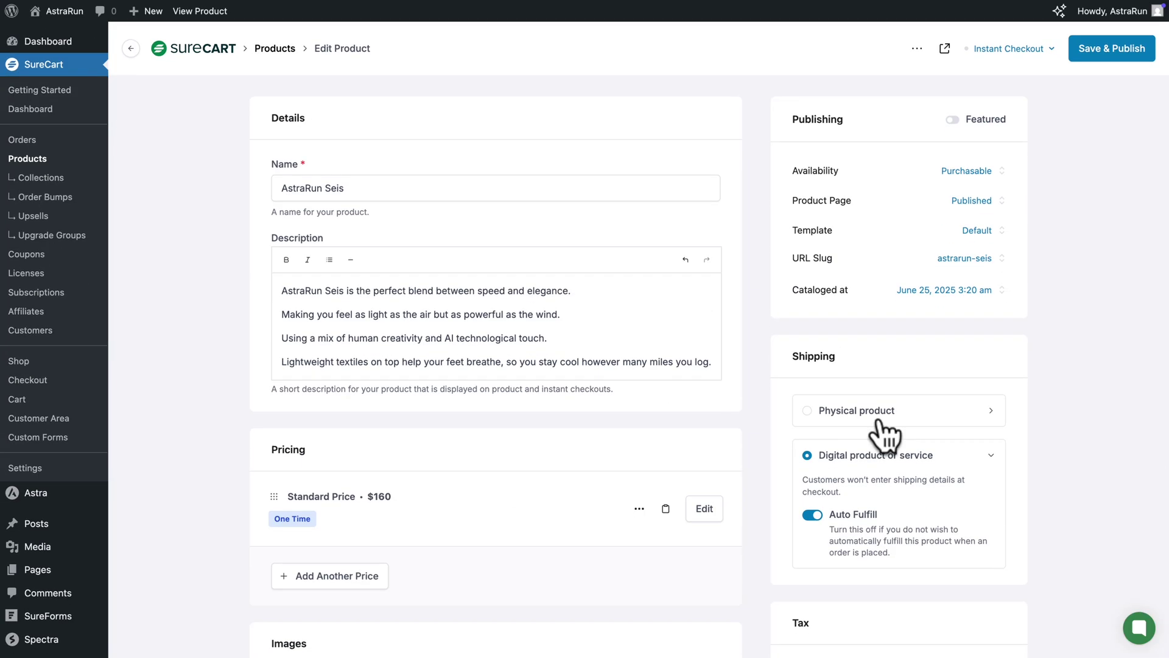
pyautogui.click(877, 426)
pyautogui.click(973, 459)
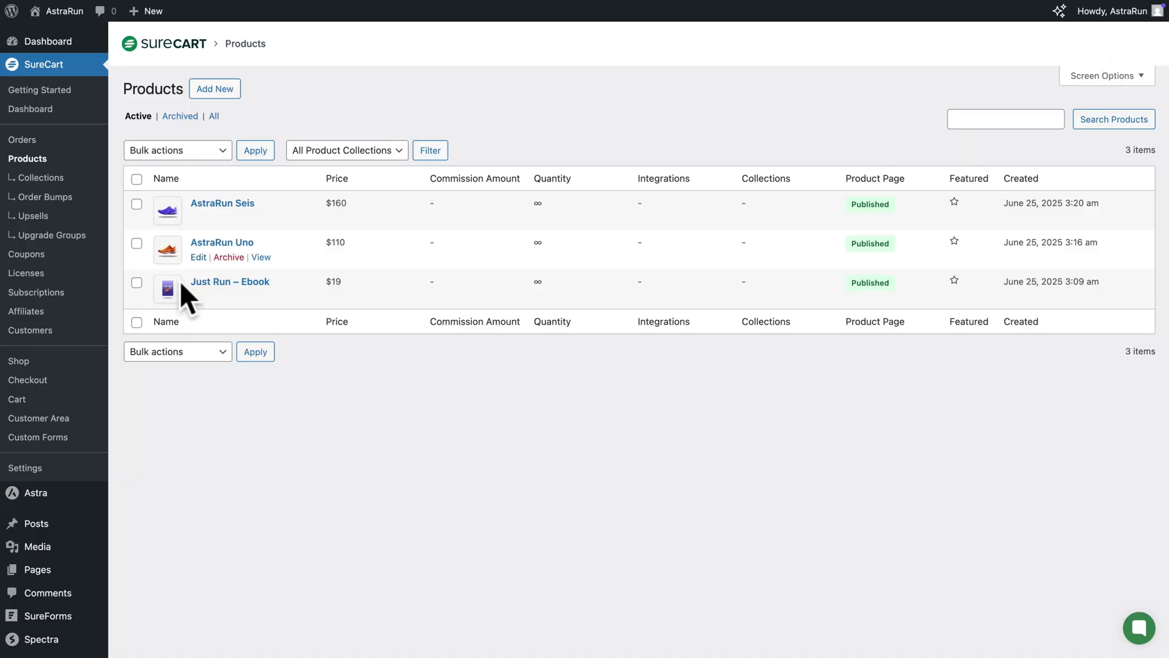
# Go to the WordPress Pages list from the admin sidebar
pyautogui.click(27, 576)
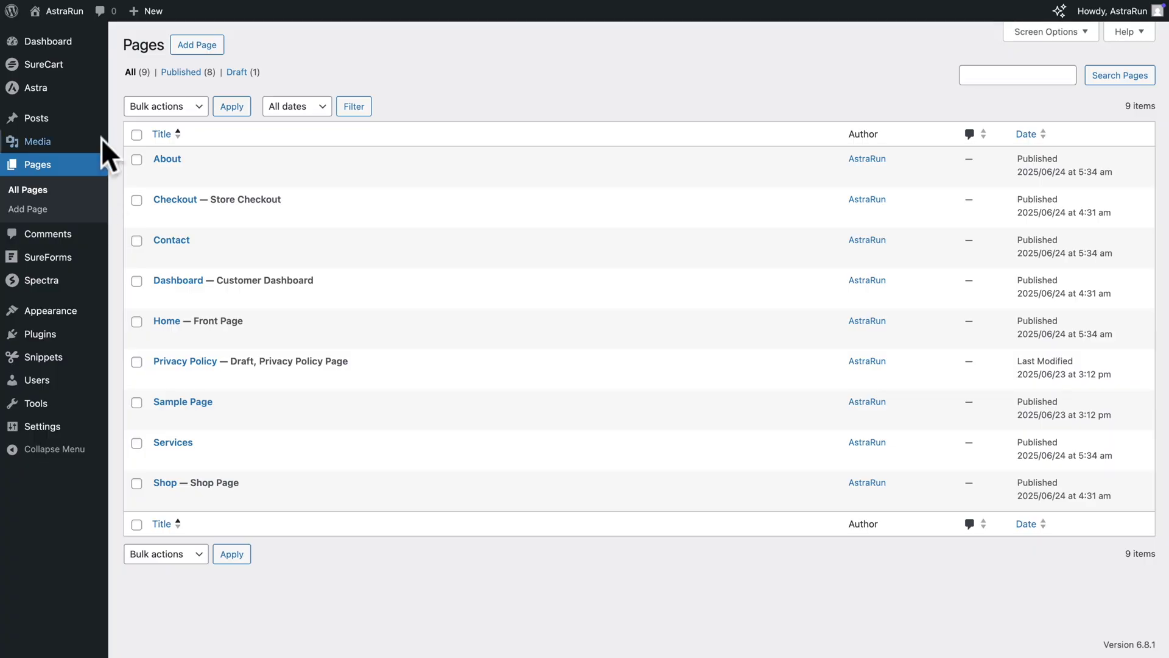
# In the Astra Customizer's Header menu, add the Shop page and place it right below Home
pyautogui.moveTo(44, 91)
pyautogui.click(141, 116)
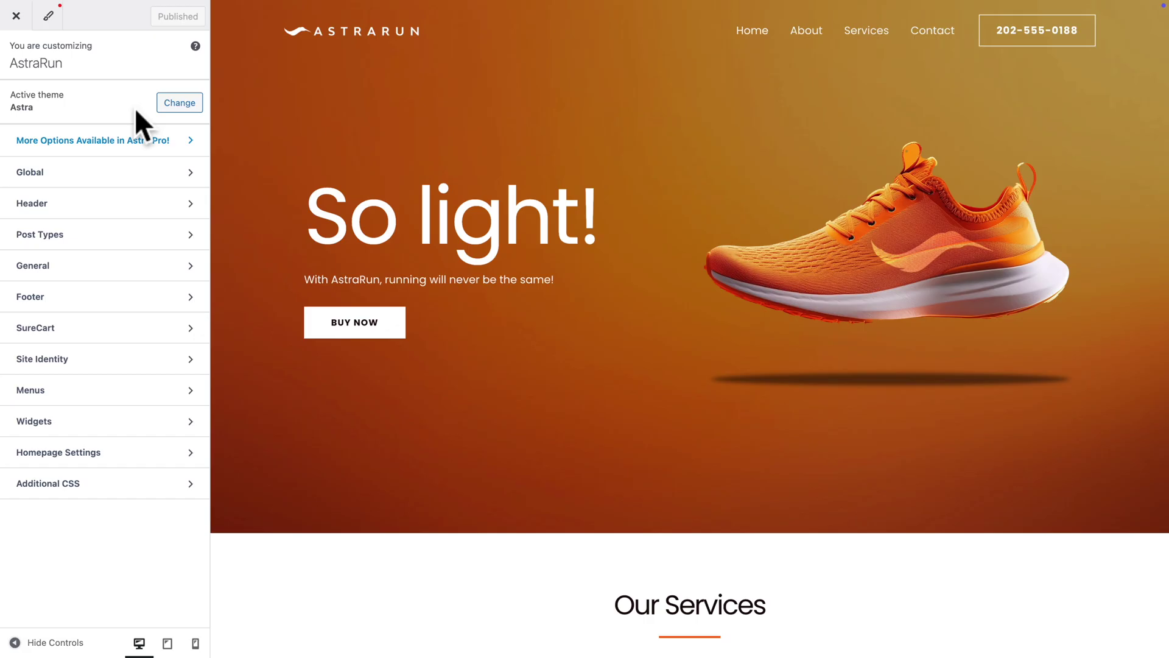
pyautogui.click(41, 391)
pyautogui.click(58, 178)
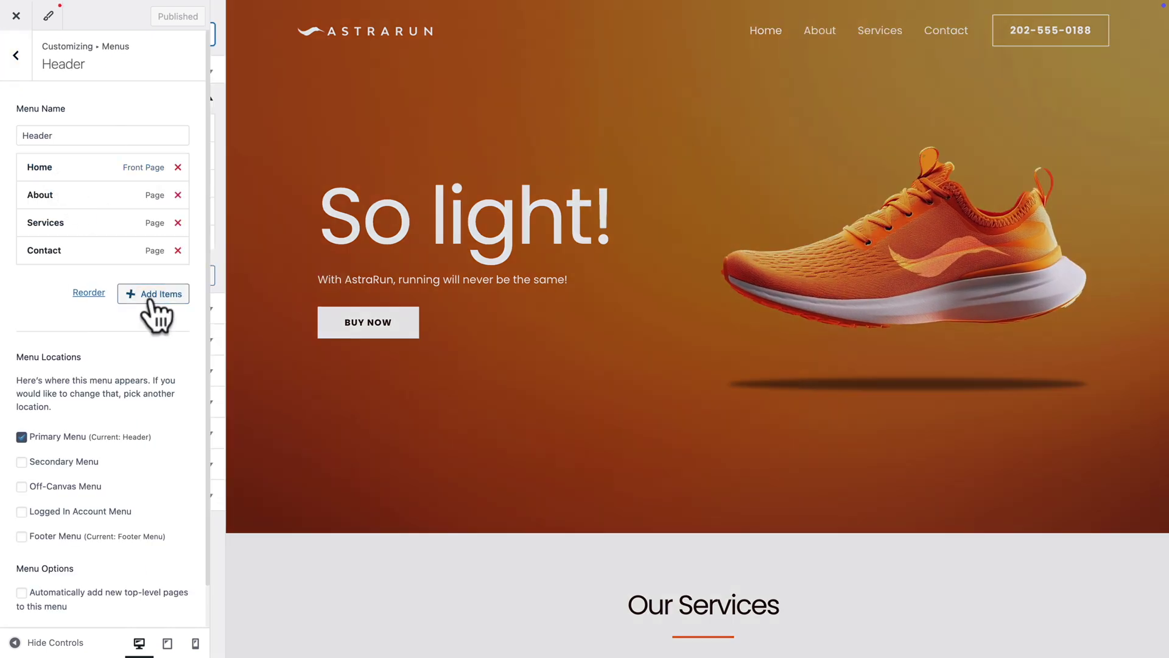
pyautogui.click(152, 301)
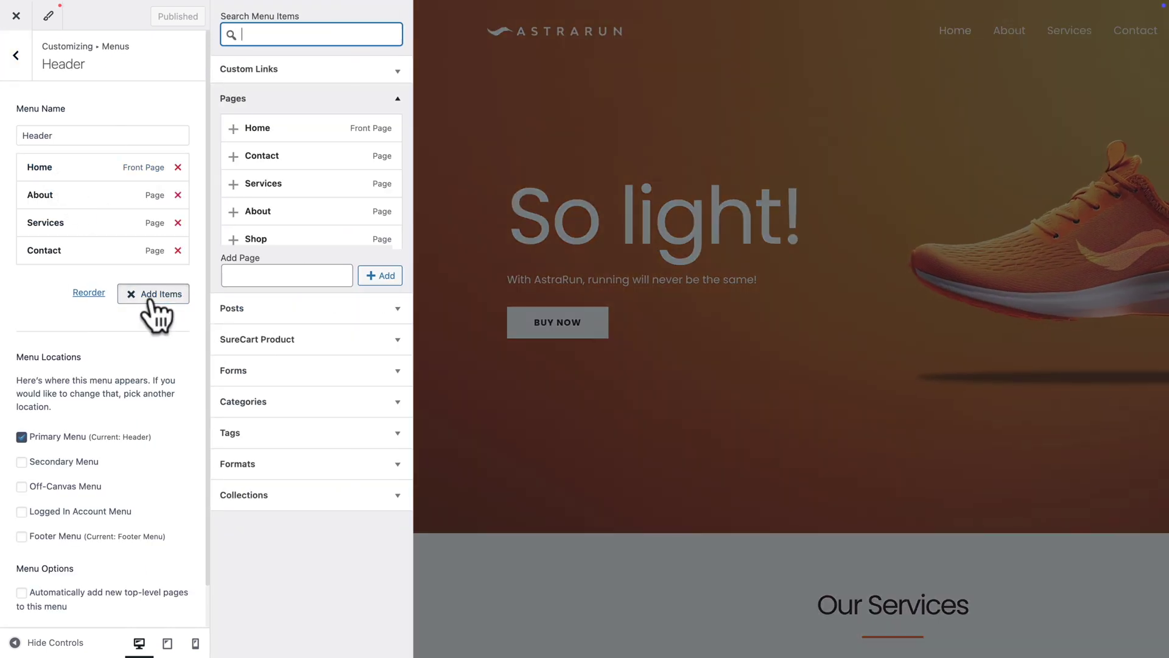
pyautogui.scroll(-1, 277, 238)
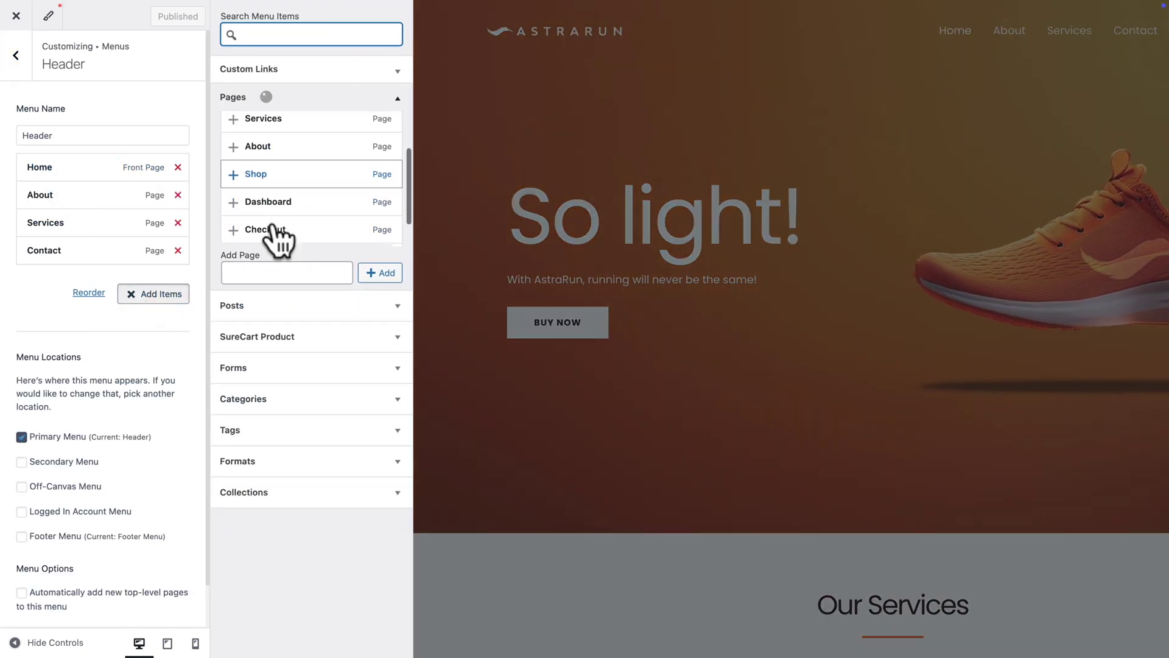
pyautogui.click(258, 178)
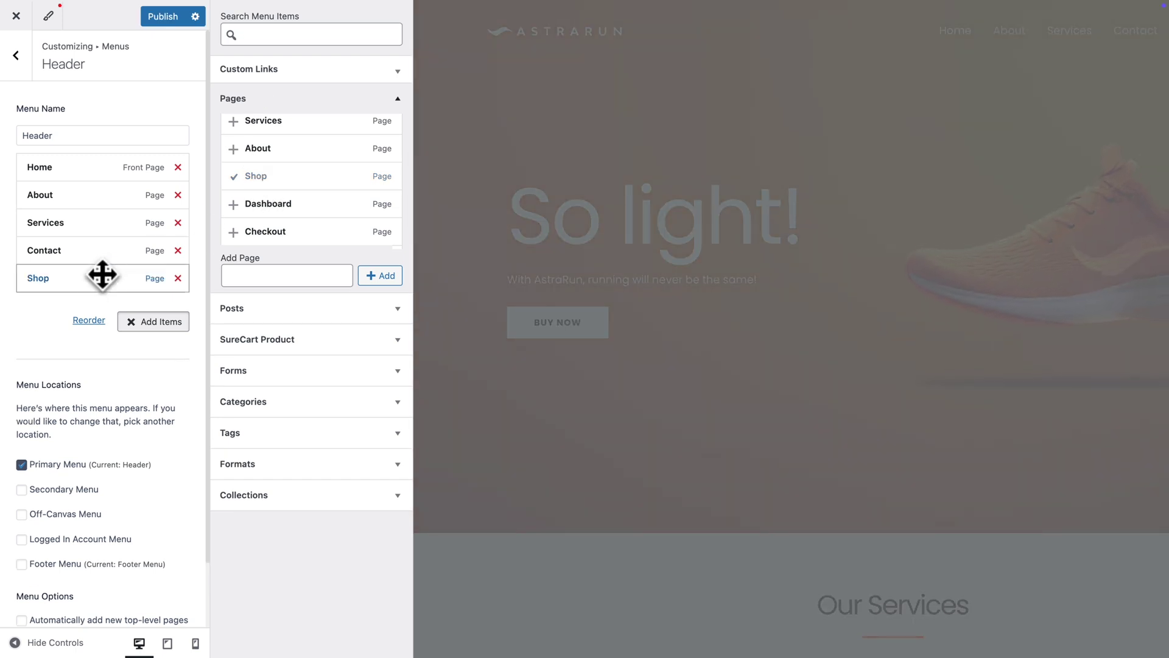
pyautogui.moveTo(86, 282); pyautogui.dragTo(79, 195)
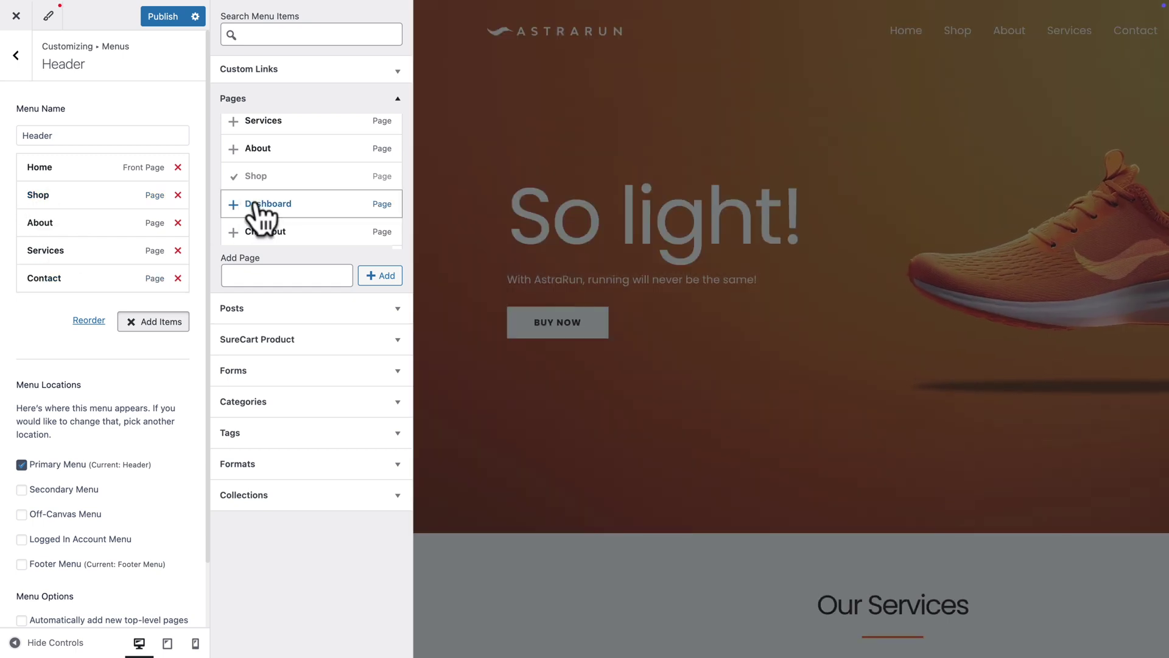
# Add the Dashboard page to the Header menu, check its link, then remove it again
pyautogui.click(256, 210)
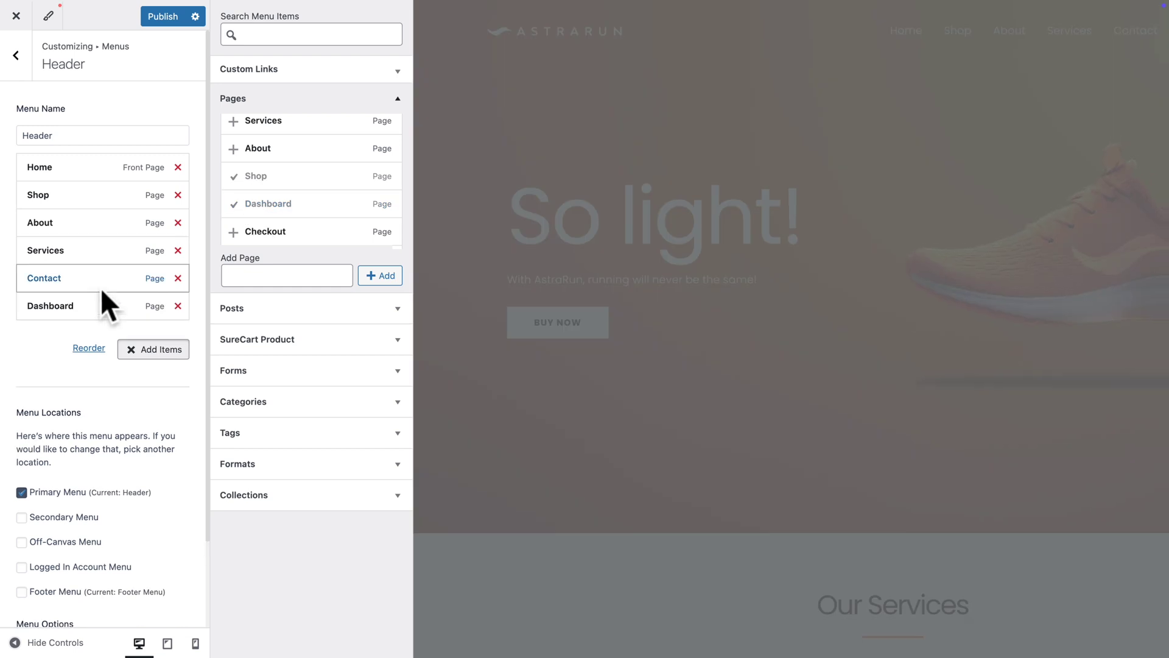
pyautogui.click(89, 312)
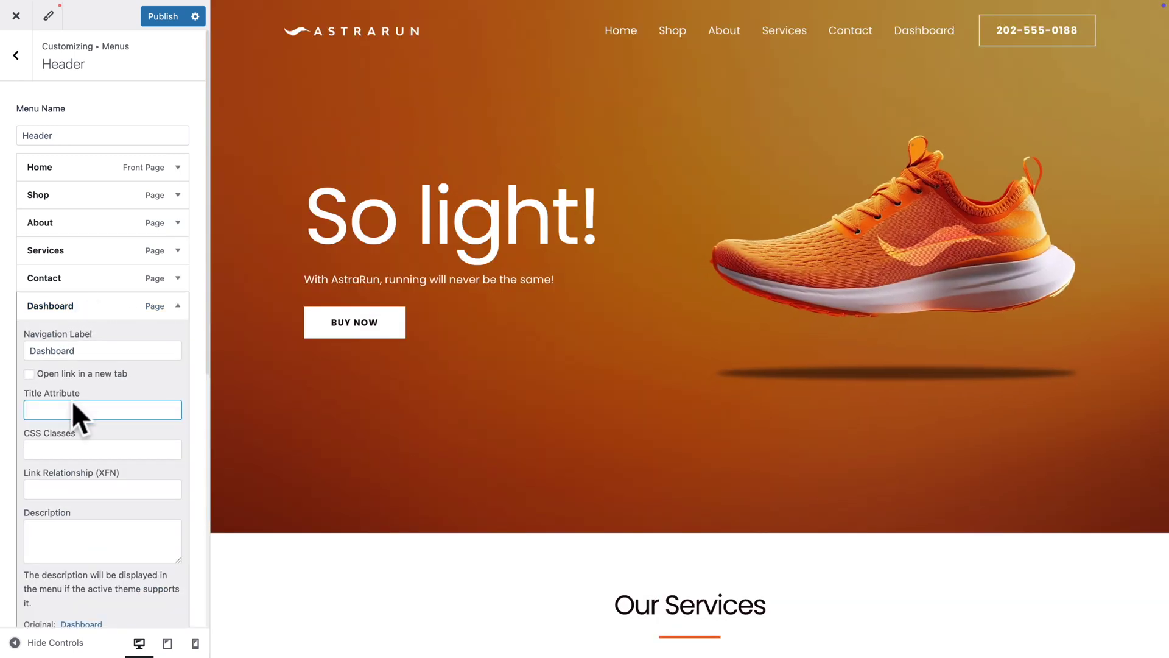
pyautogui.click(74, 405)
pyautogui.scroll(-4, 73, 402)
pyautogui.scroll(-2, 72, 390)
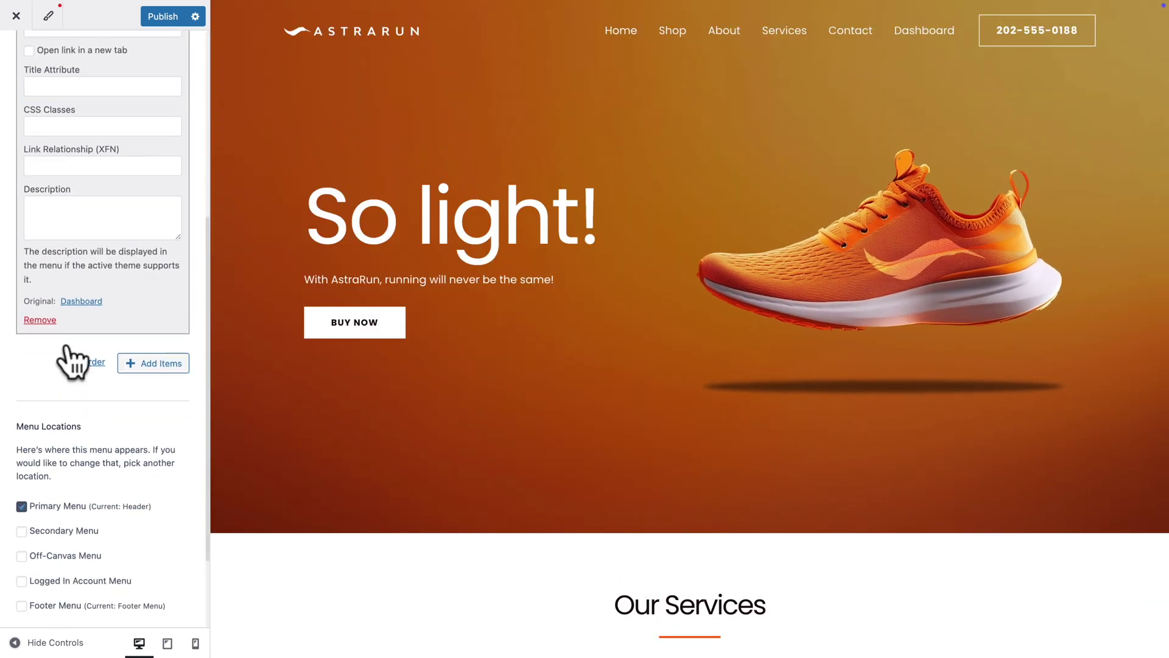
pyautogui.rightClick(81, 301)
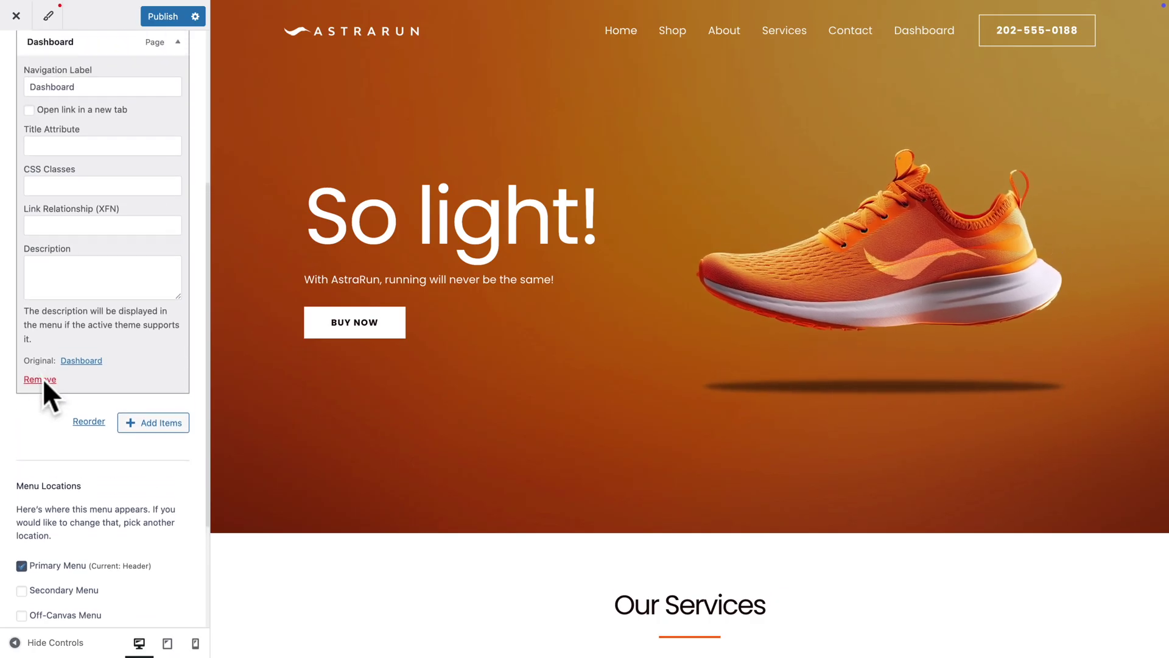
pyautogui.click(41, 379)
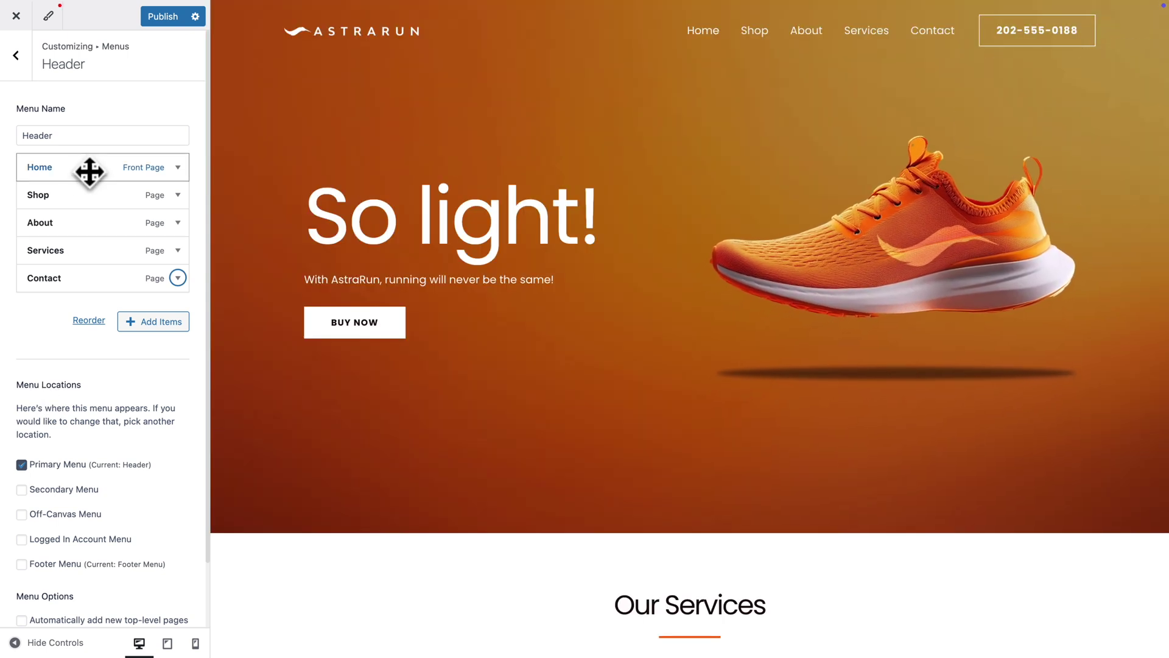
# Add an Account element to the desktop header row in the header builder
pyautogui.click(16, 56)
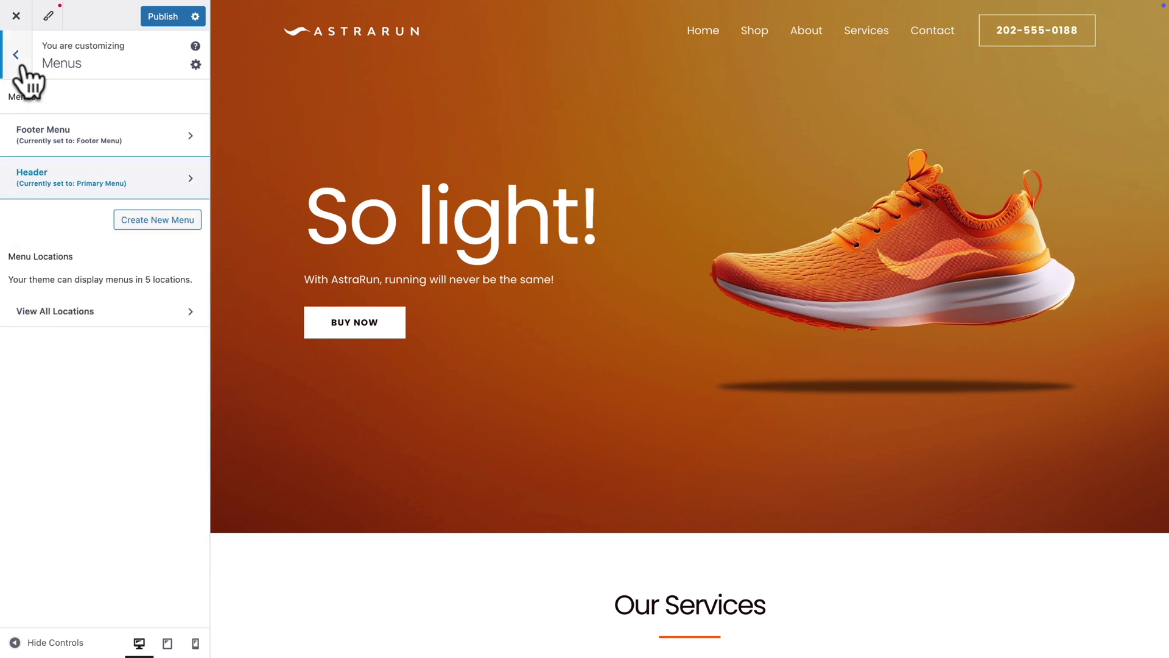
pyautogui.click(684, 23)
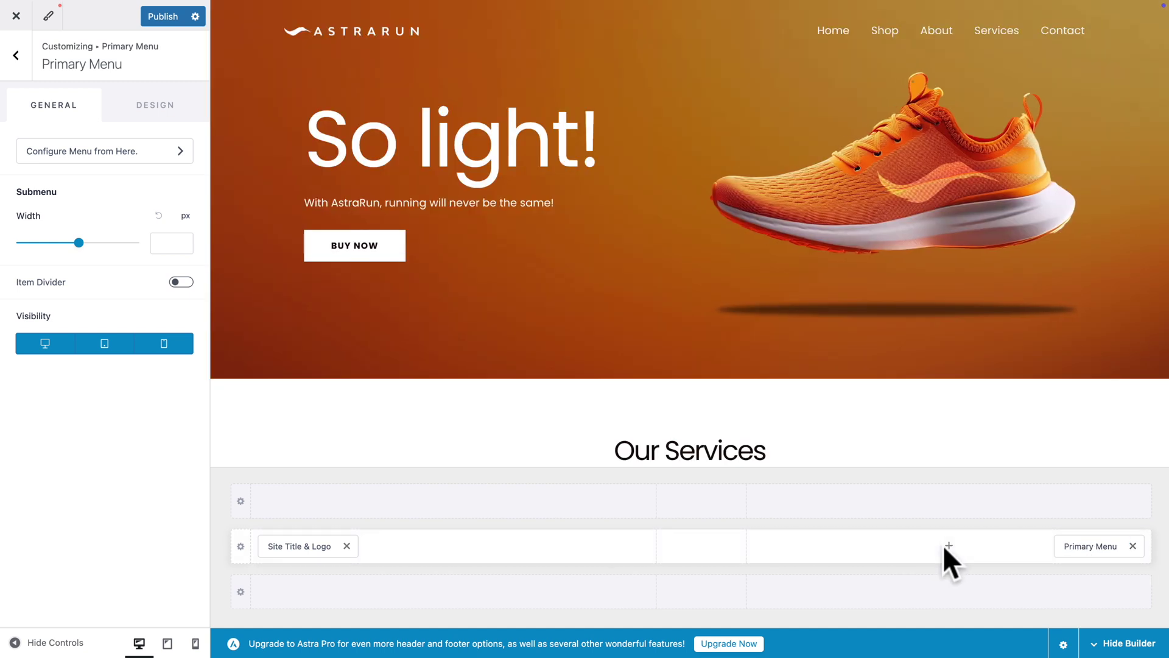
pyautogui.click(949, 545)
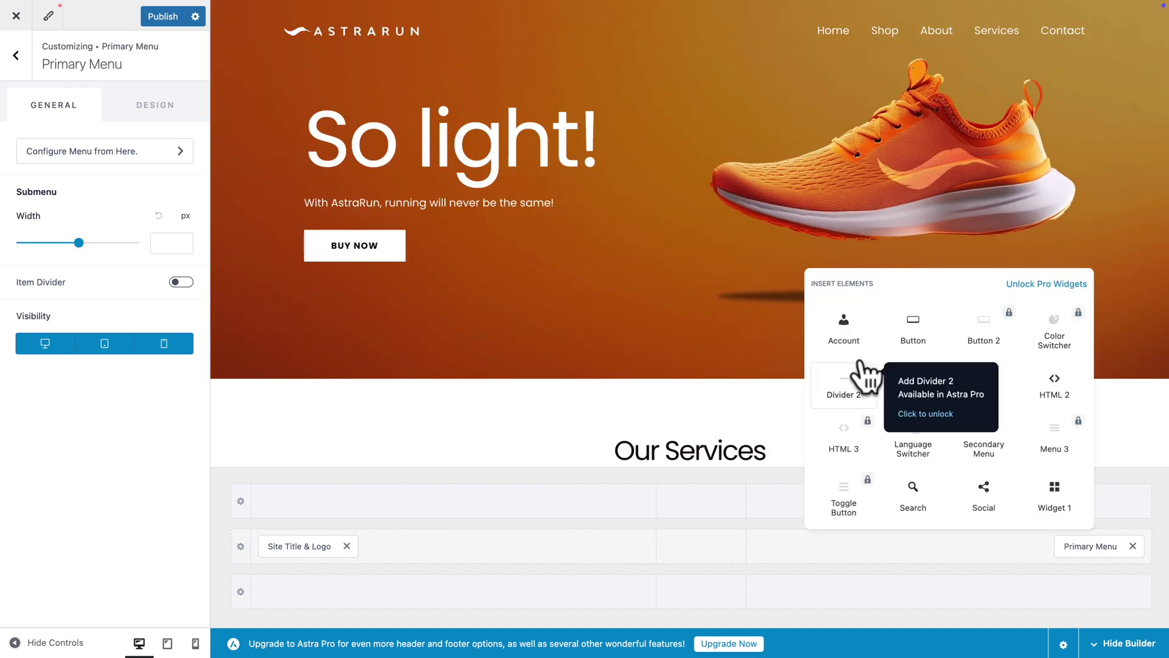
pyautogui.click(843, 326)
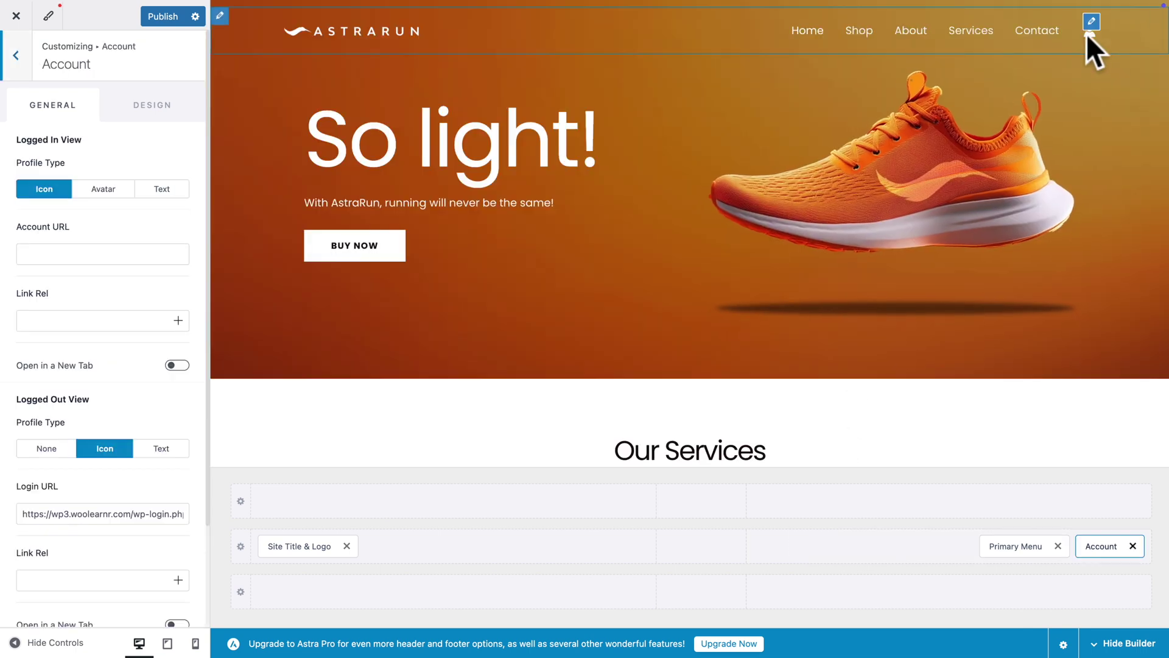
# Set the Account element's logged-in URL to the pasted customer-dashboard address
pyautogui.click(1090, 24)
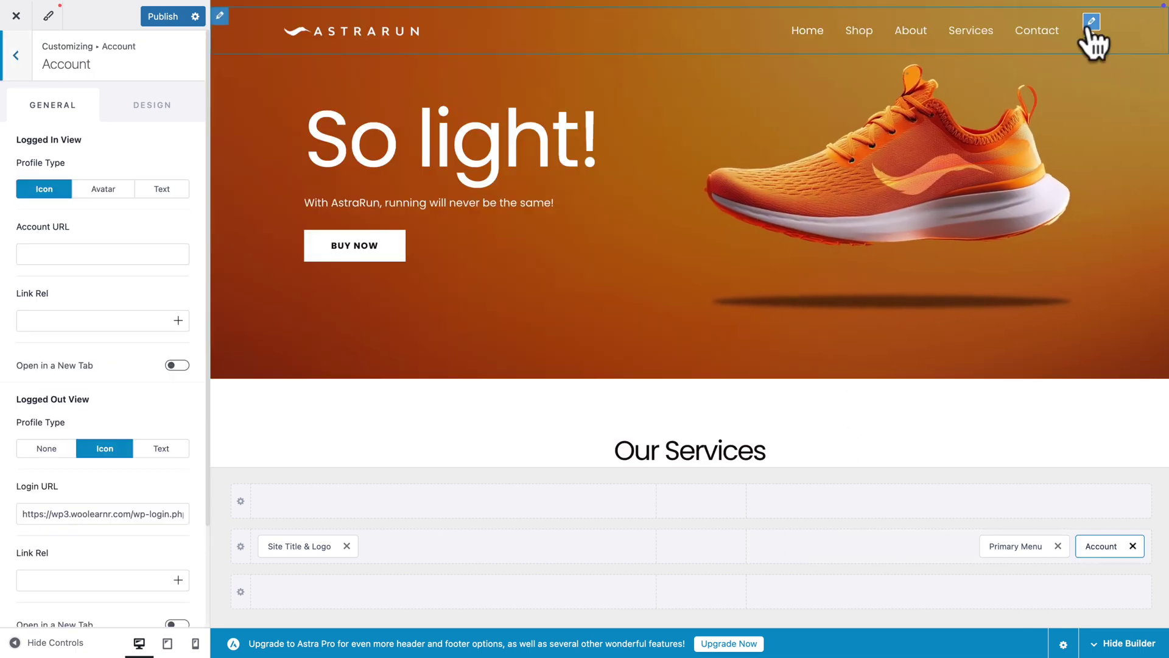
pyautogui.click(63, 253)
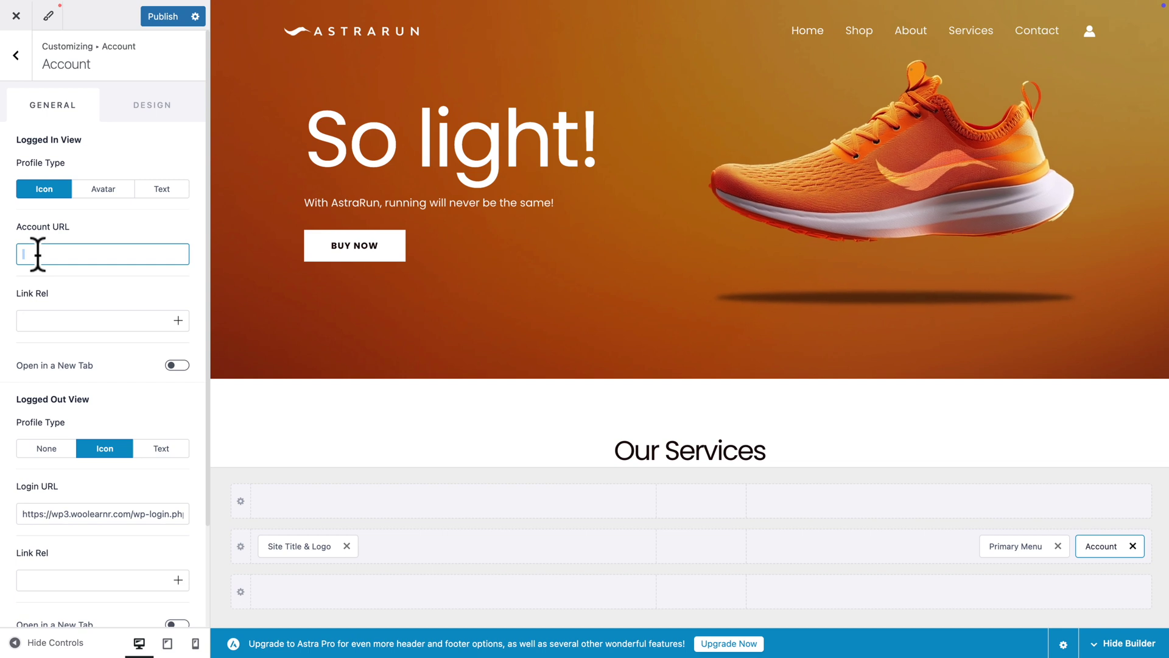
pyautogui.hotkey('ctrl', 'v')
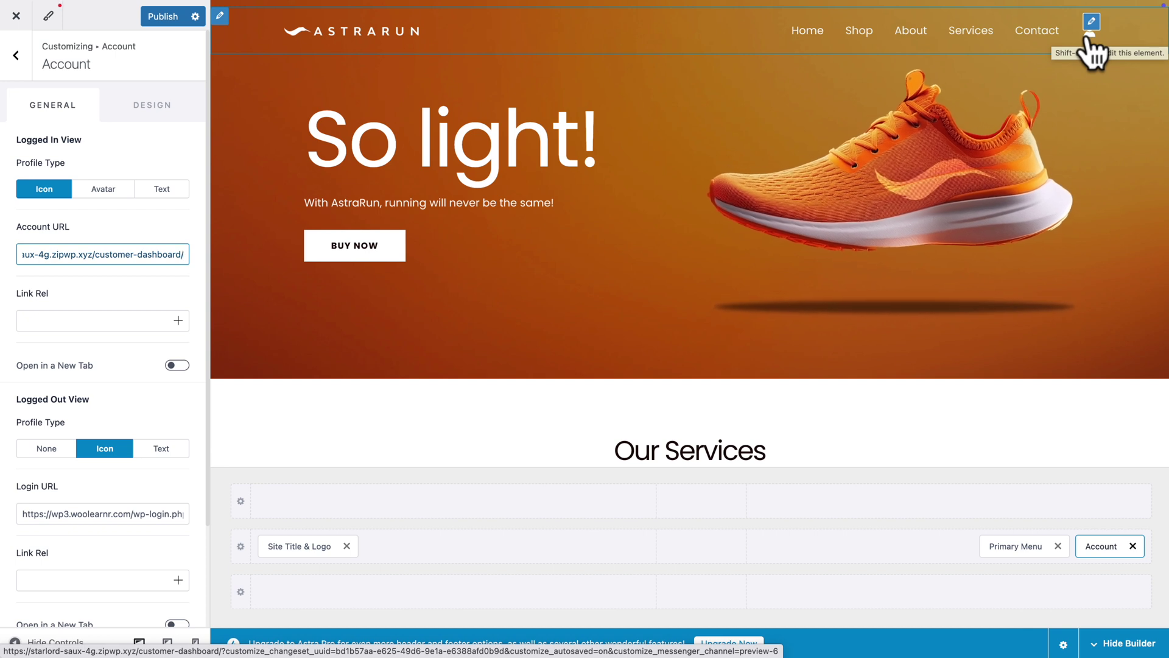
pyautogui.click(168, 643)
# Add an Account icon to the tablet header before the menu toggle, then publish the changes
pyautogui.click(971, 540)
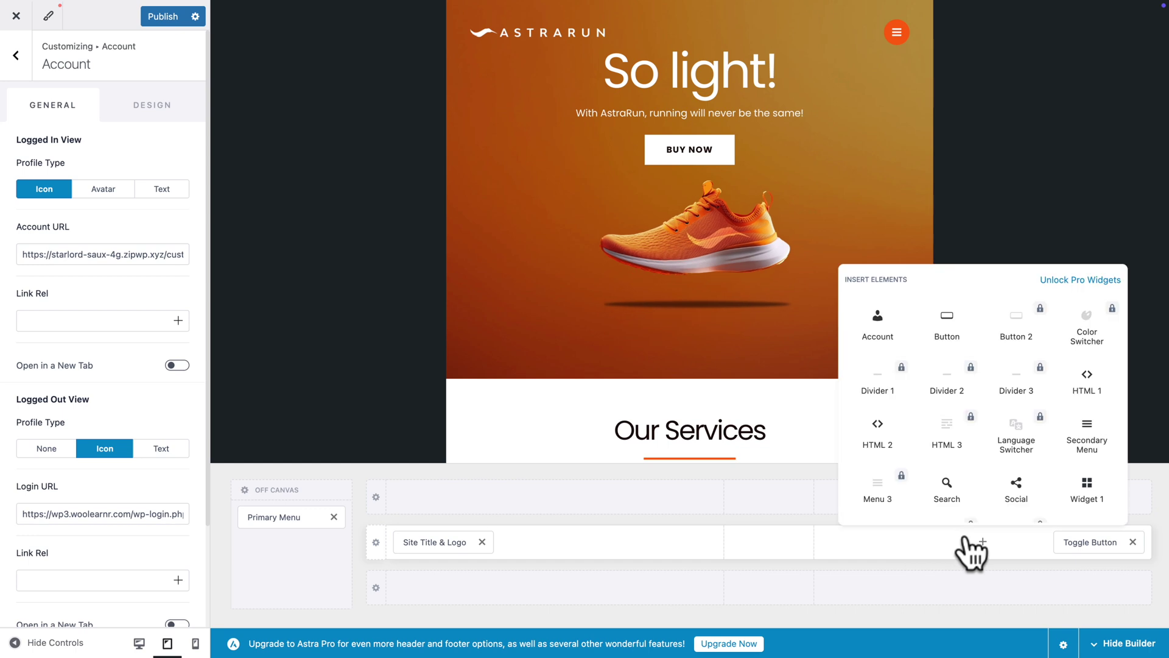
pyautogui.click(876, 328)
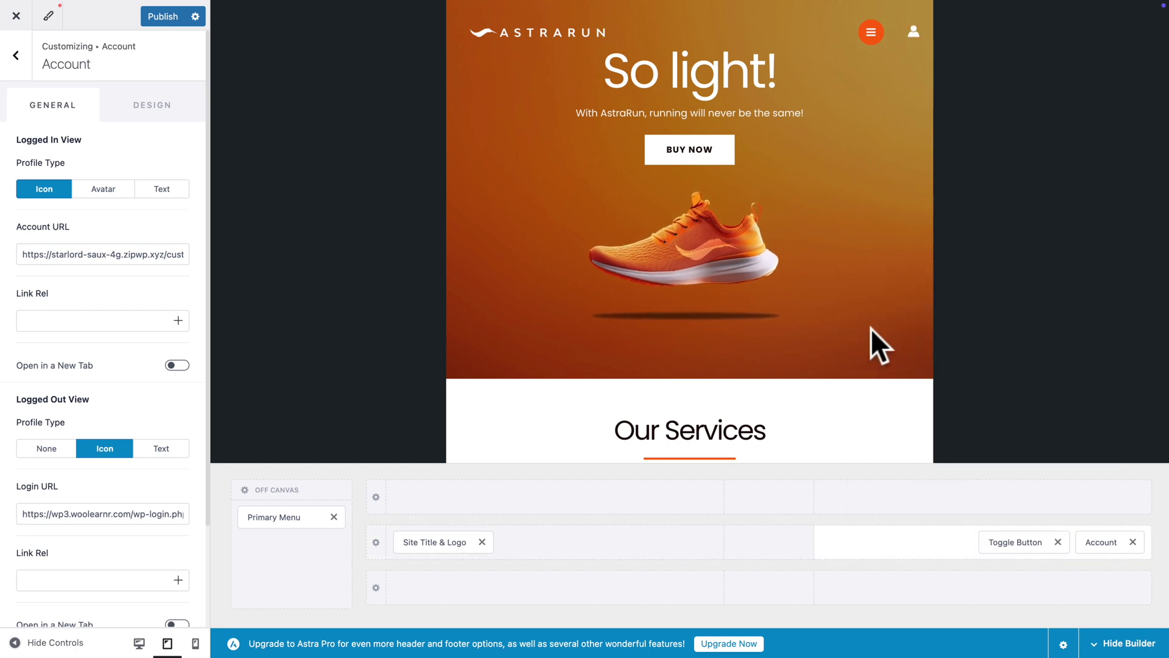
pyautogui.moveTo(1014, 539); pyautogui.dragTo(1063, 542)
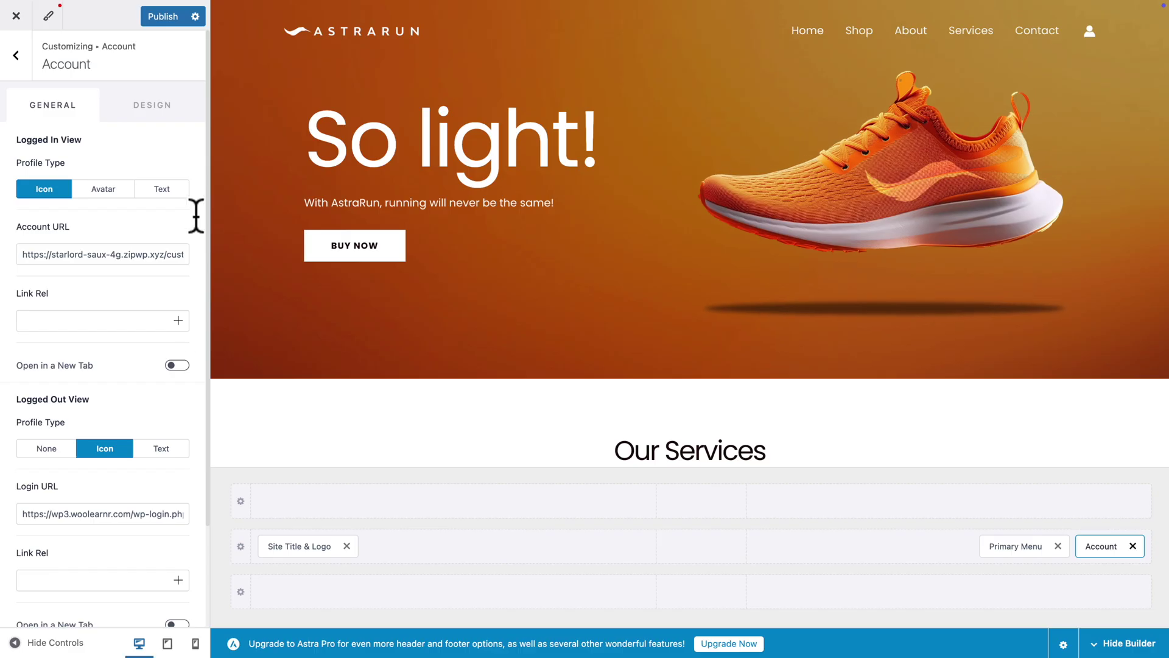
pyautogui.click(166, 17)
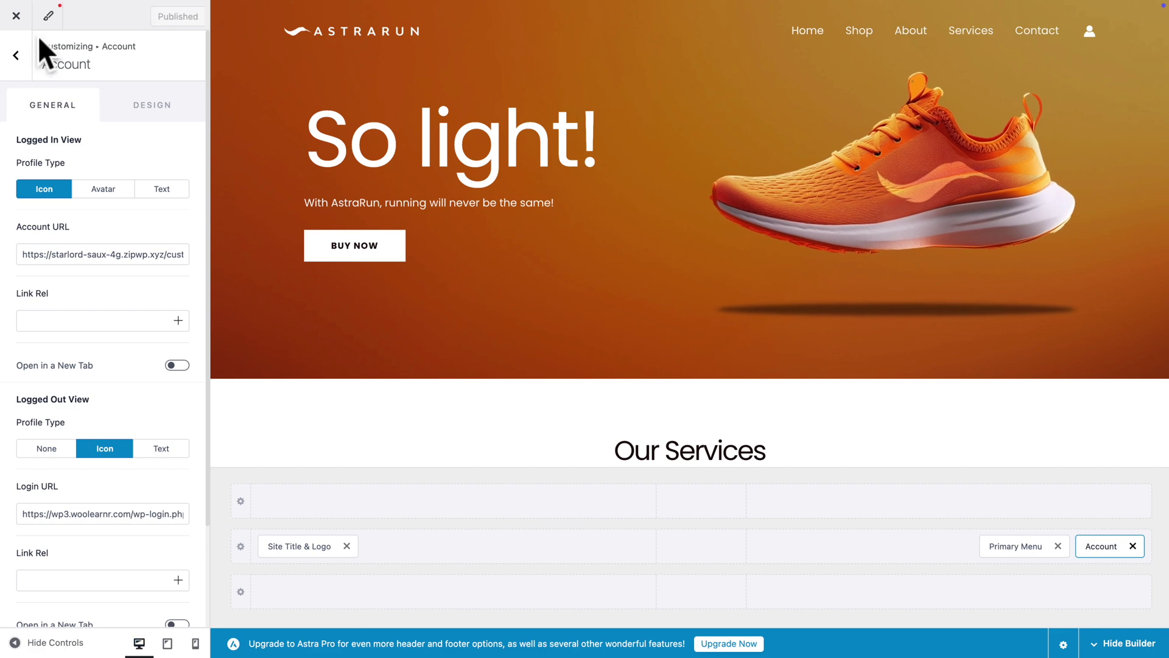
pyautogui.click(17, 17)
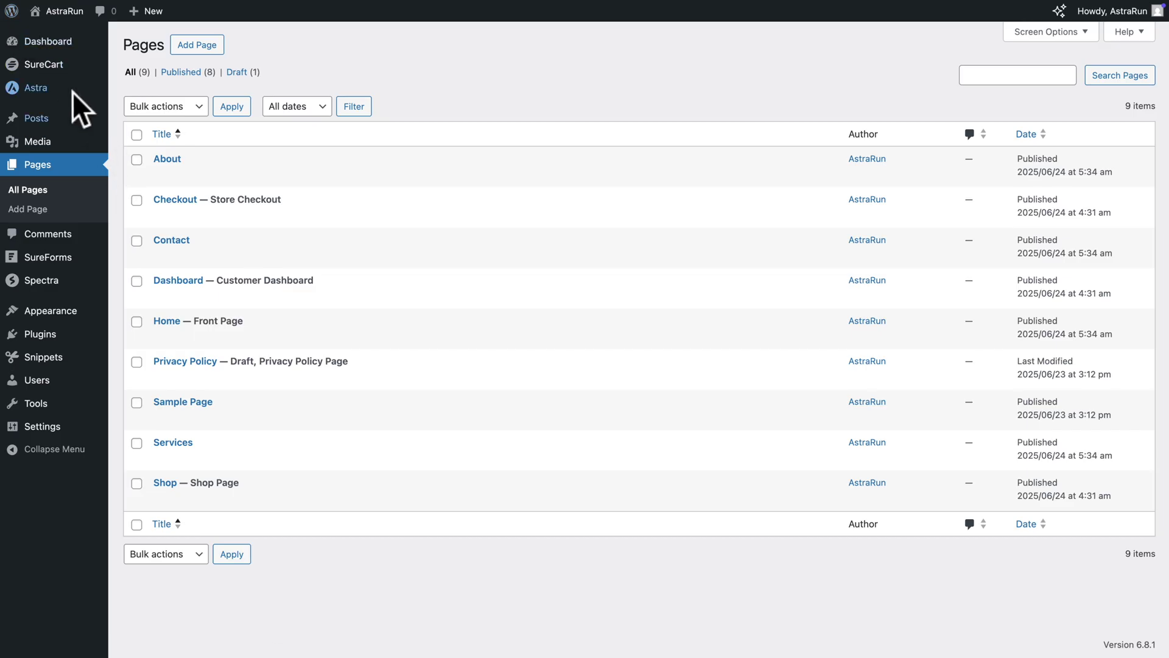
# Open AstraRun Uno in SureCart Products and copy its instant checkout link
pyautogui.moveTo(51, 72)
pyautogui.click(135, 133)
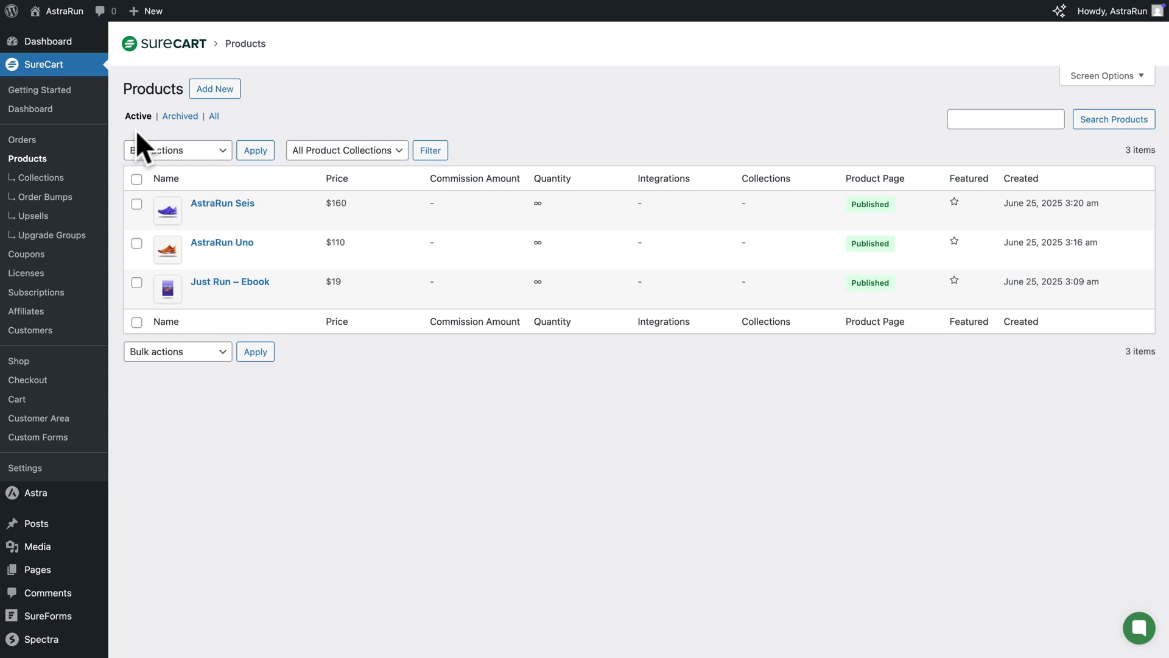
pyautogui.click(204, 244)
pyautogui.click(1008, 48)
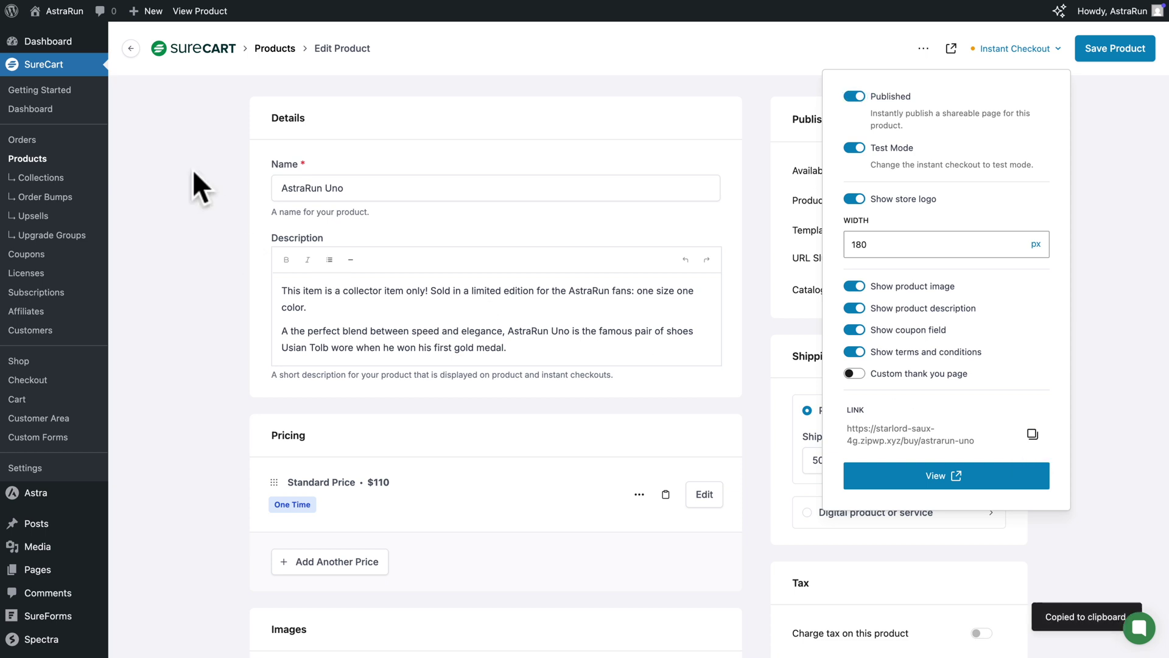
pyautogui.moveTo(72, 16)
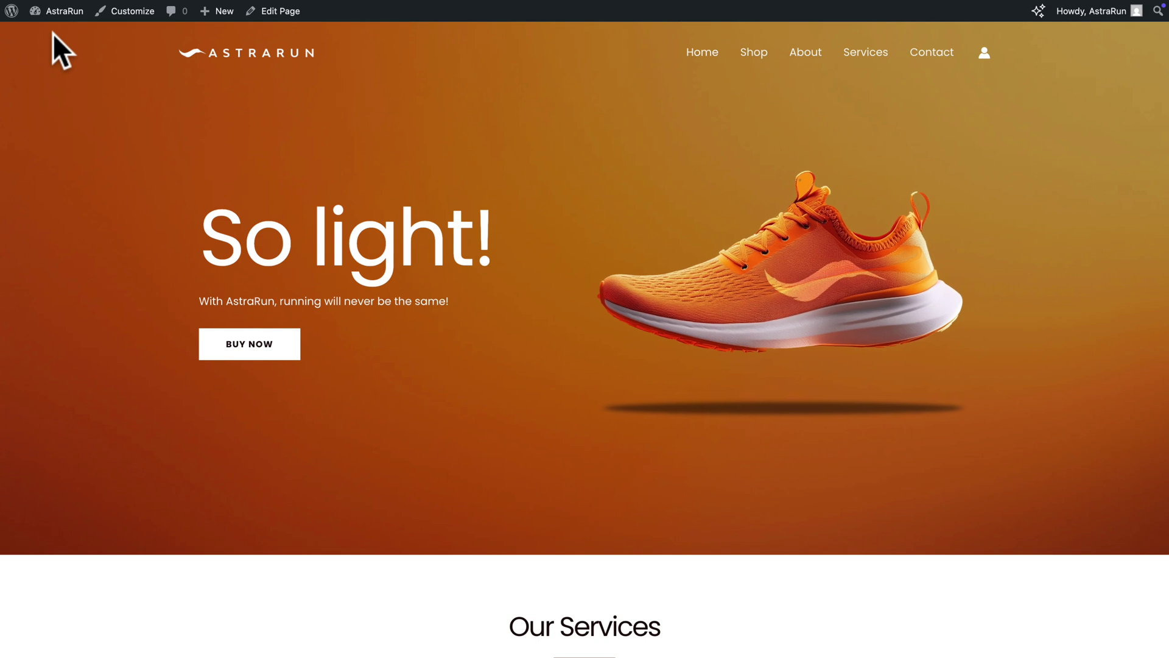
# Paste the AstraRun Uno checkout link into the homepage BUY NOW button's Link and save
pyautogui.click(277, 17)
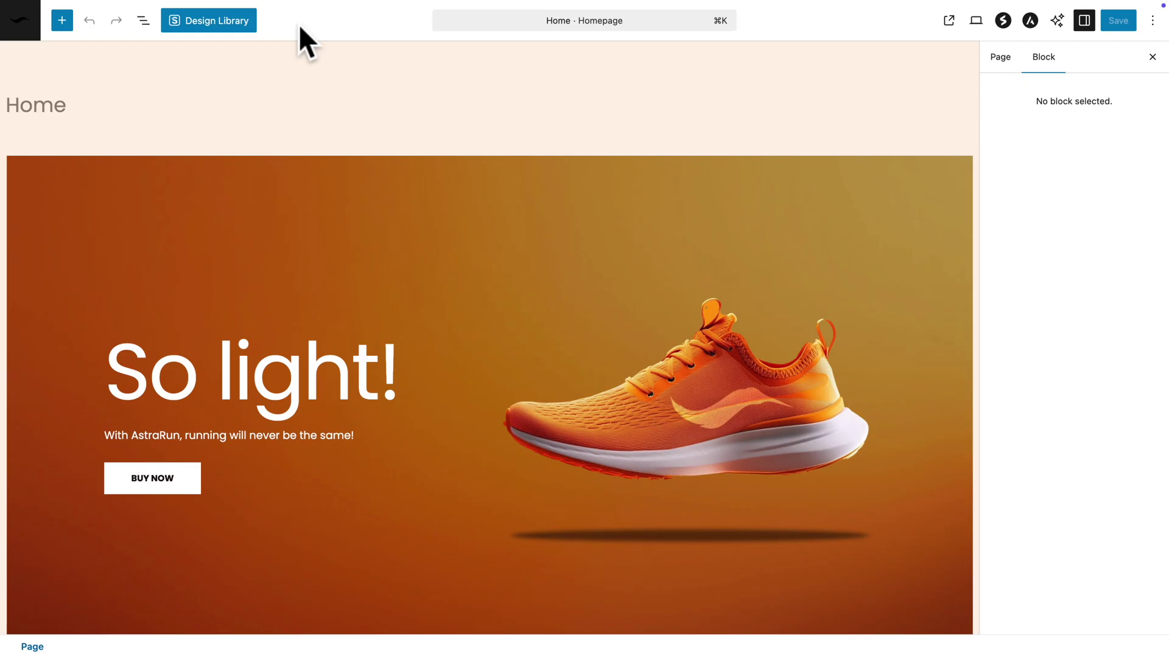
pyautogui.click(151, 477)
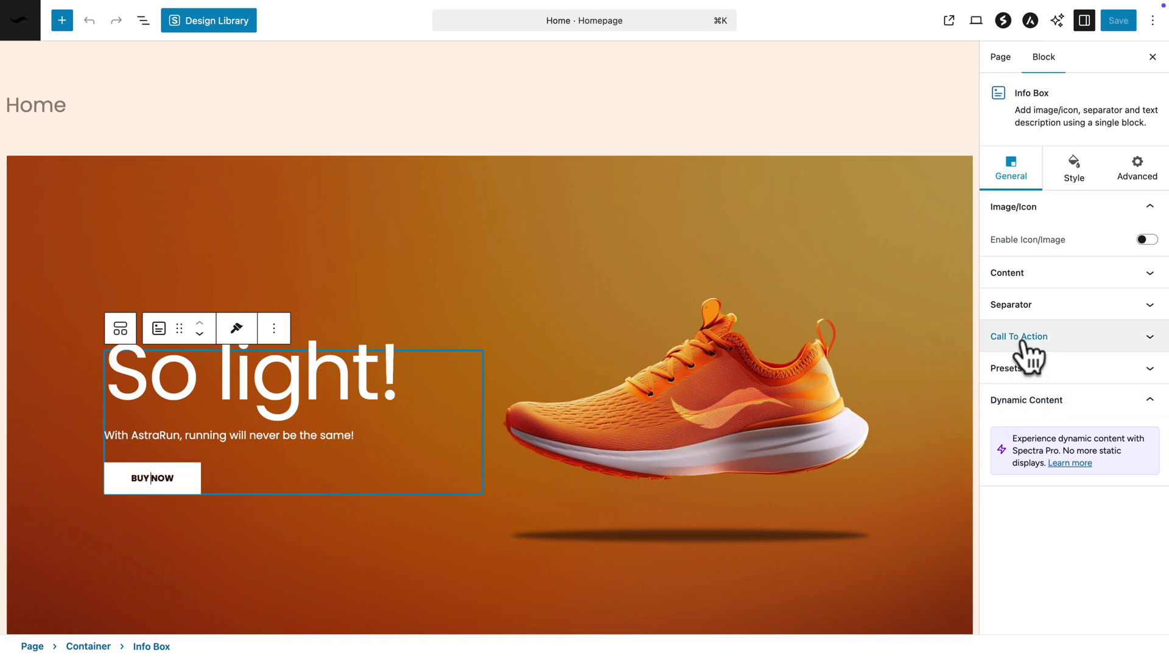
pyautogui.click(1026, 337)
pyautogui.click(1018, 514)
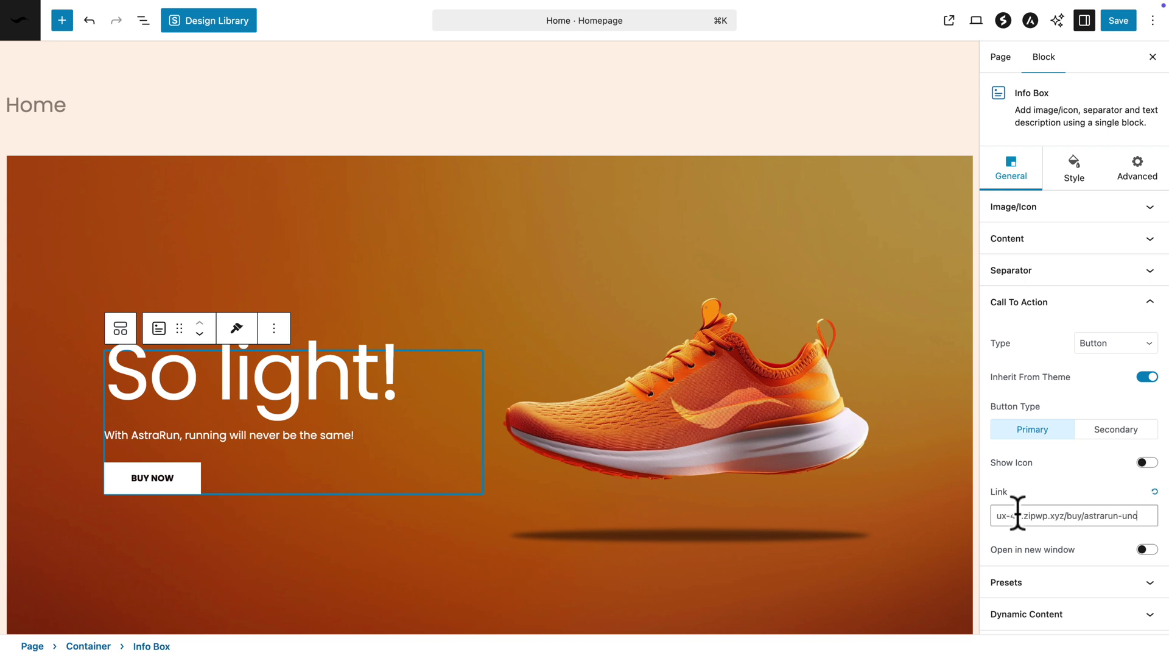
pyautogui.click(1117, 21)
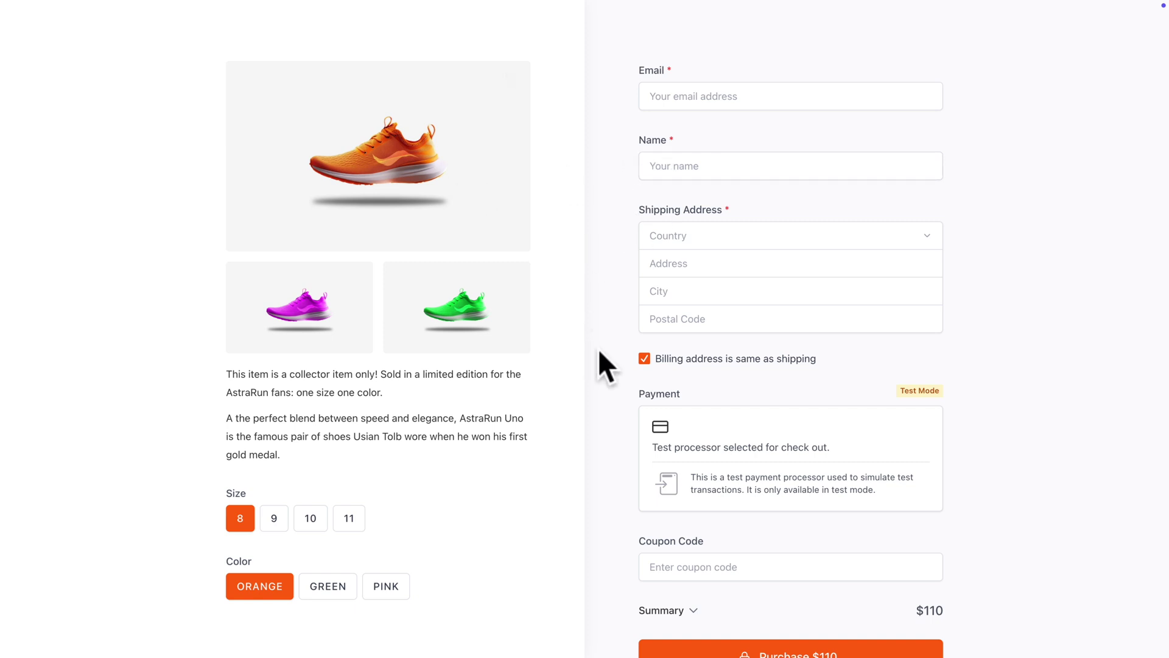
# Return from the $110 AstraRun Uno instant checkout to the live homepage
pyautogui.hscroll(-5, 599, 352)
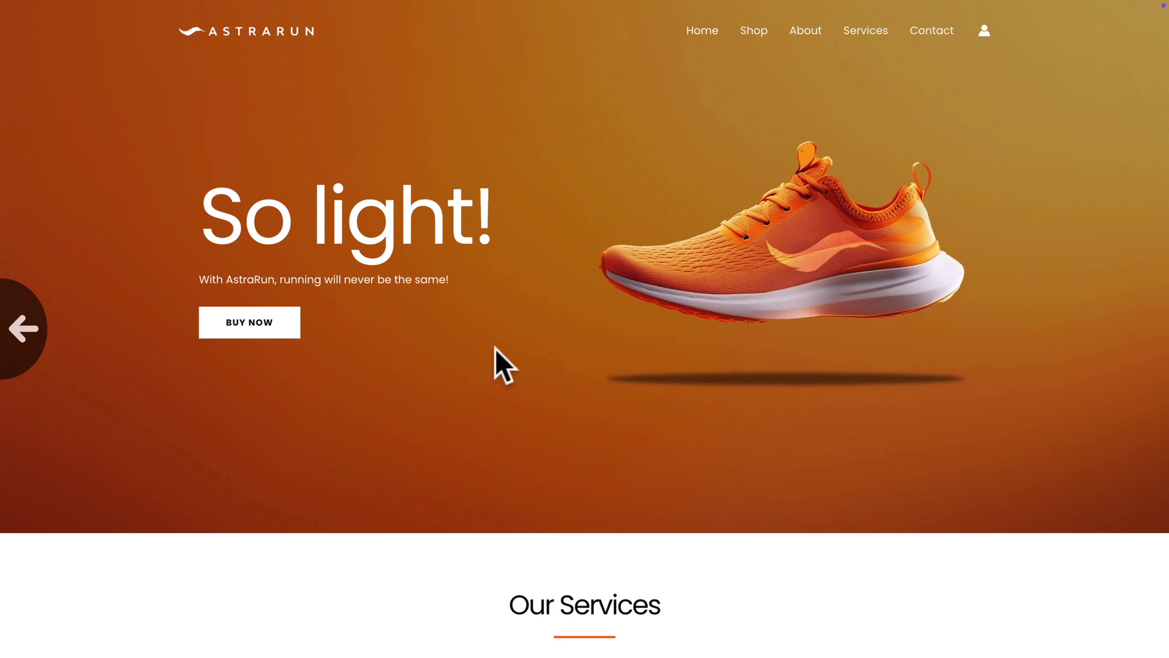
# Add AstraRun Uno in size 9, Pink colour, to the cart from the Shop
pyautogui.click(753, 32)
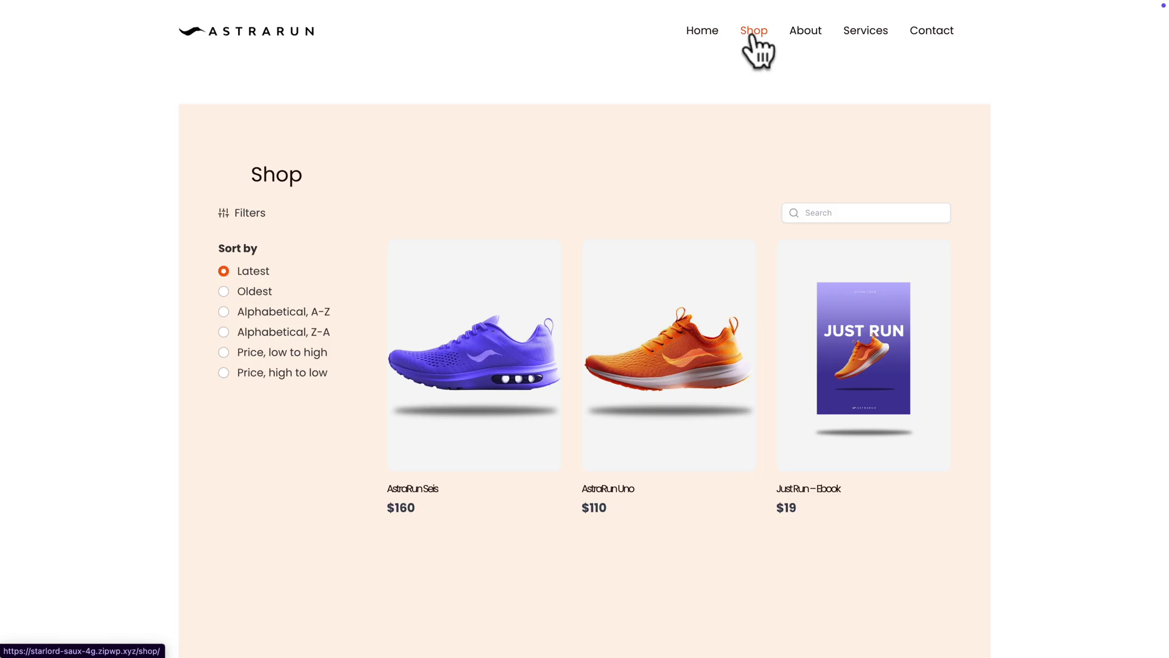
pyautogui.click(676, 394)
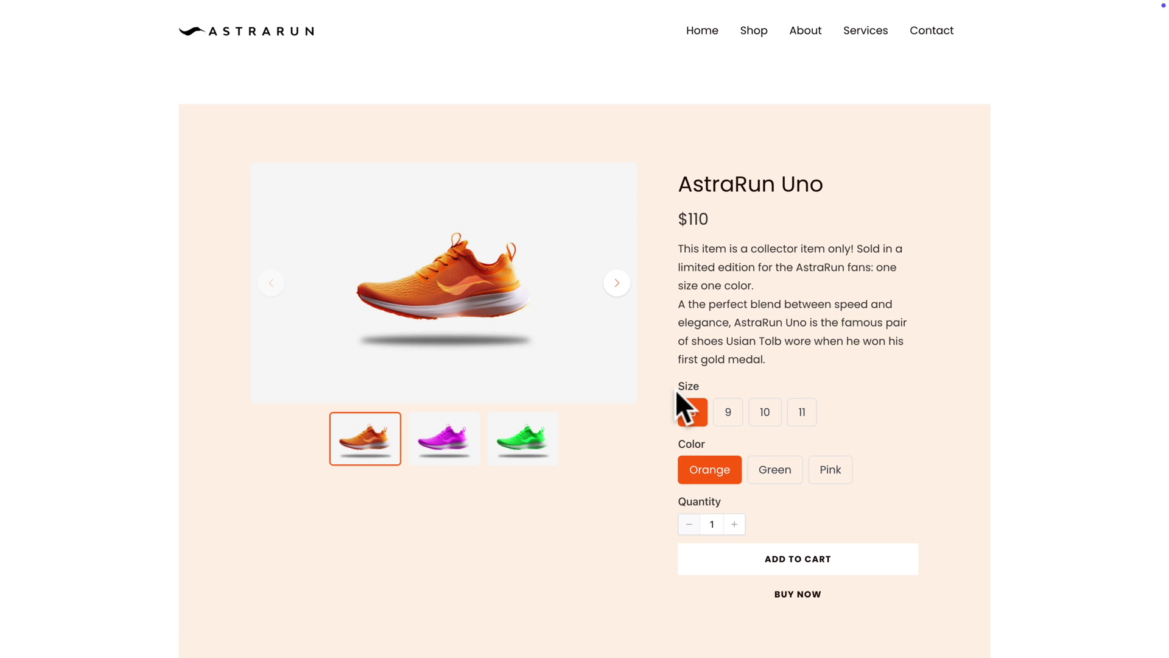
pyautogui.click(728, 413)
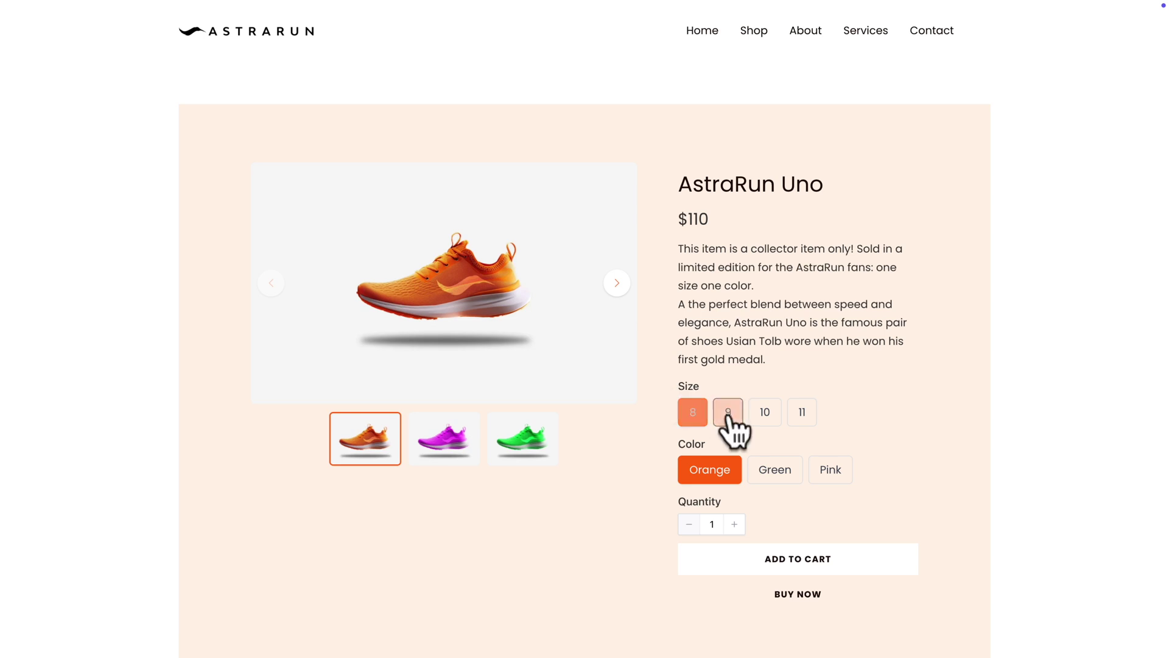
pyautogui.click(830, 478)
pyautogui.click(800, 567)
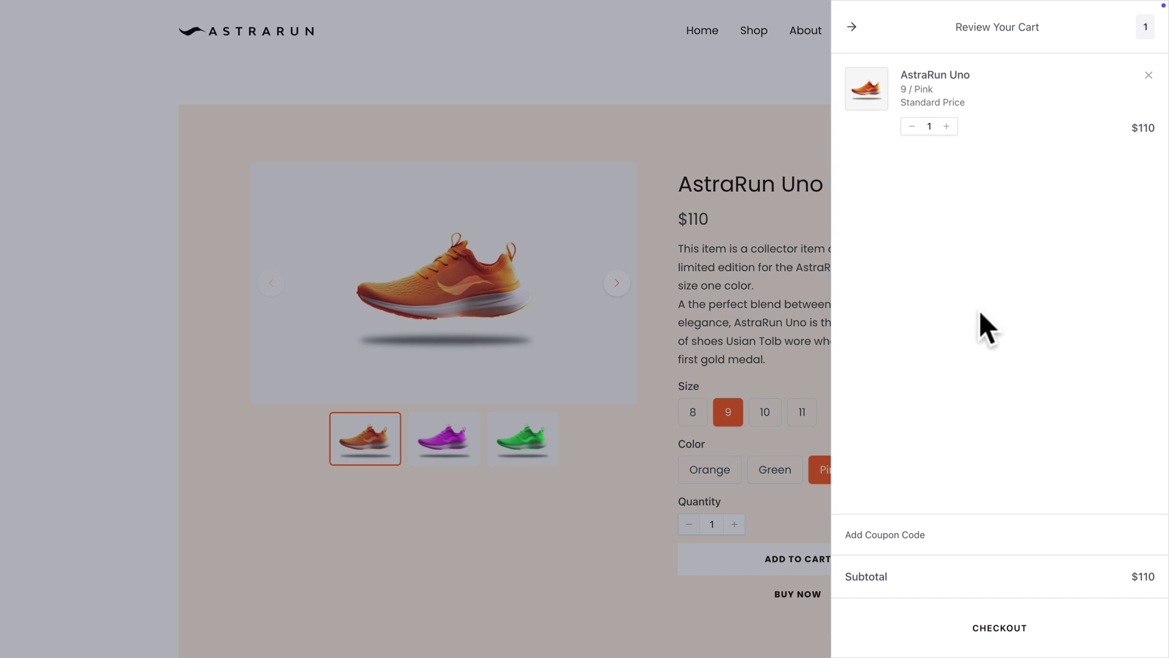
# Add the Just Run – Ebook to the cart and proceed to checkout
pyautogui.click(779, 176)
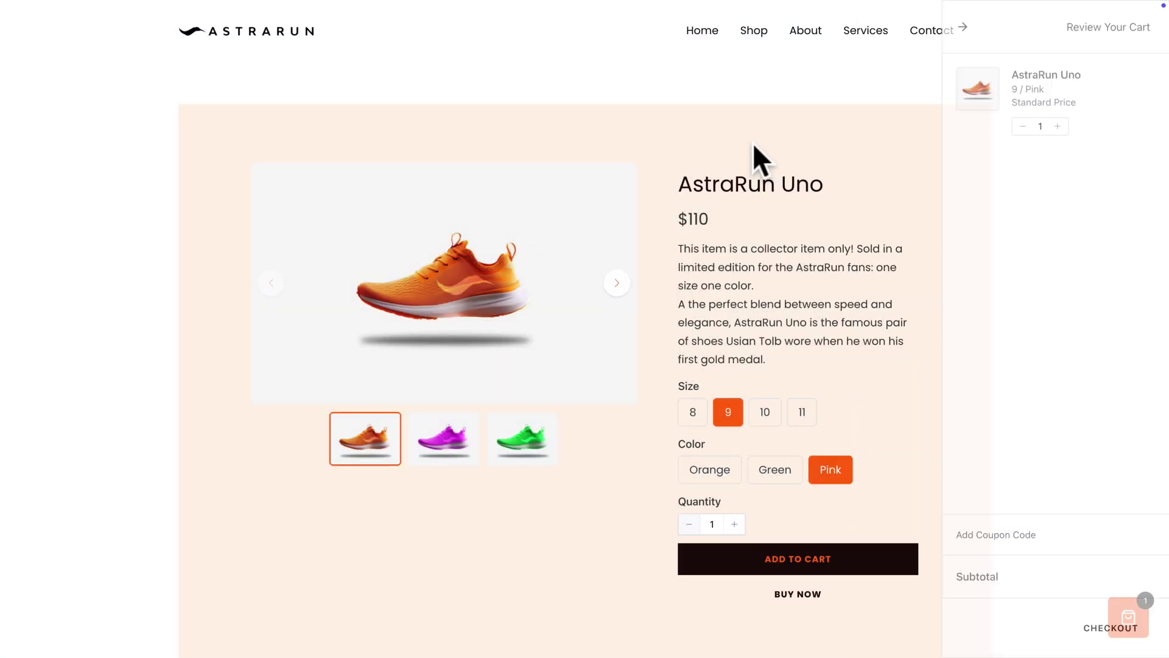
pyautogui.click(753, 35)
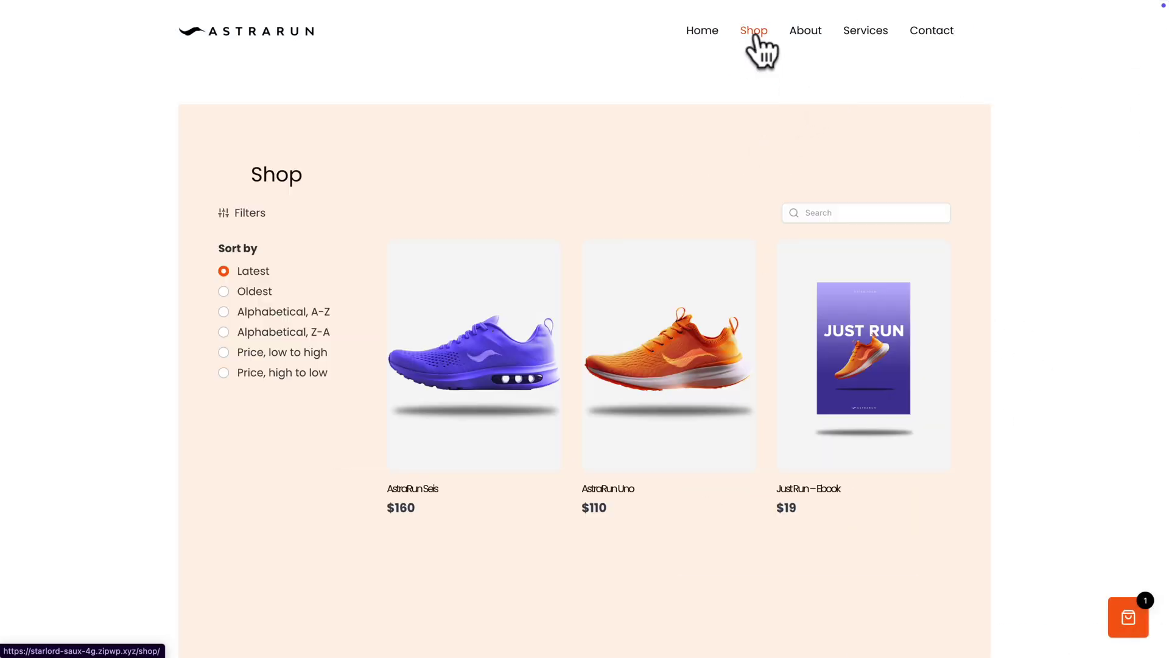
pyautogui.click(847, 323)
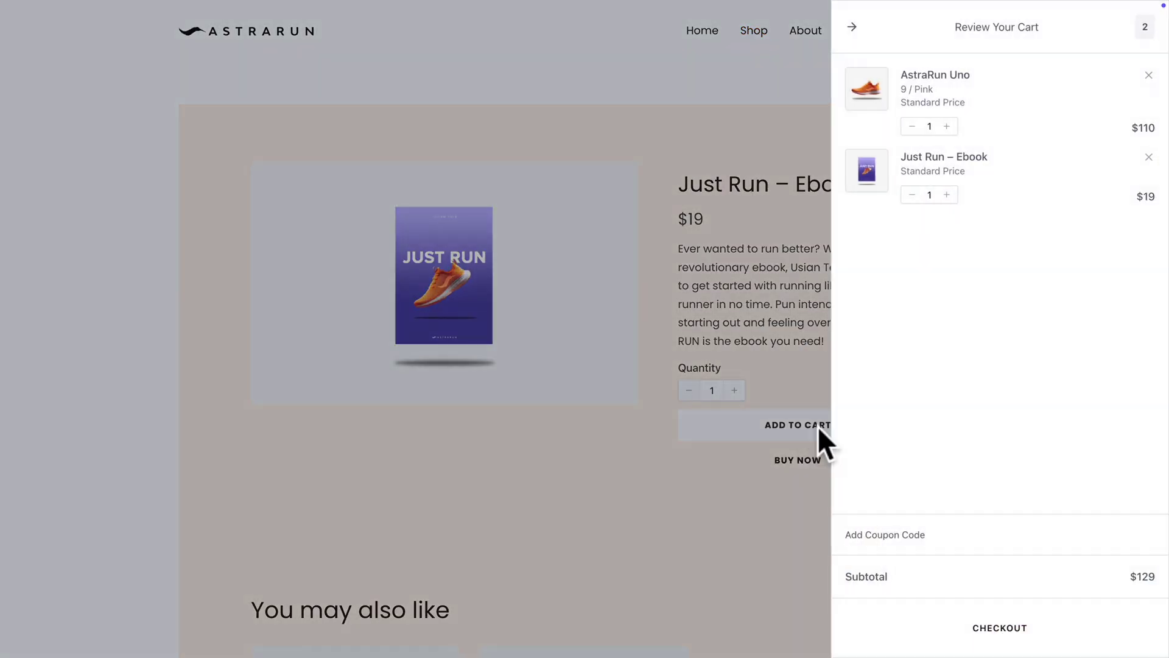
pyautogui.click(993, 627)
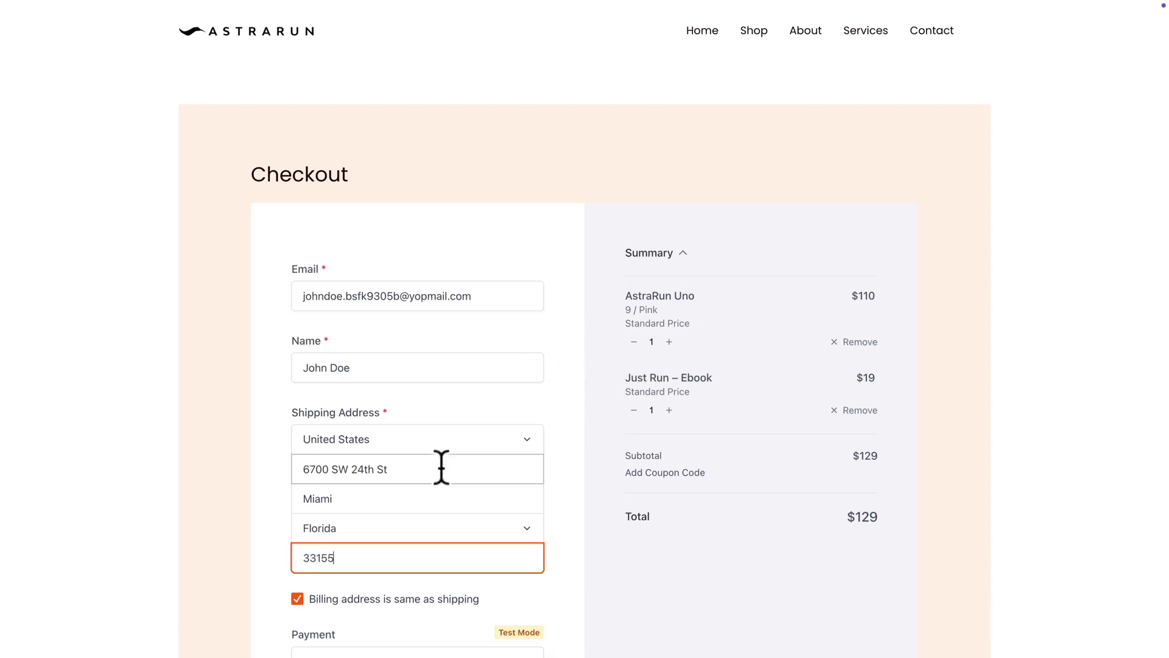
# Complete the checkout details and place the $129 test order
pyautogui.scroll(-5, 441, 466)
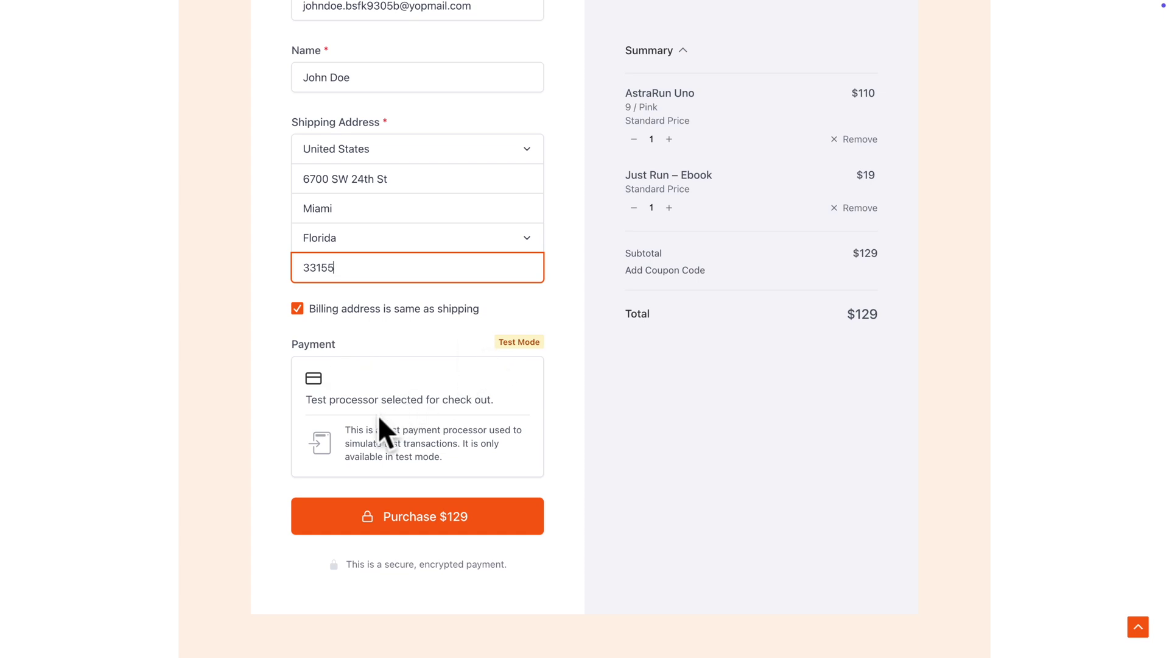
pyautogui.click(396, 517)
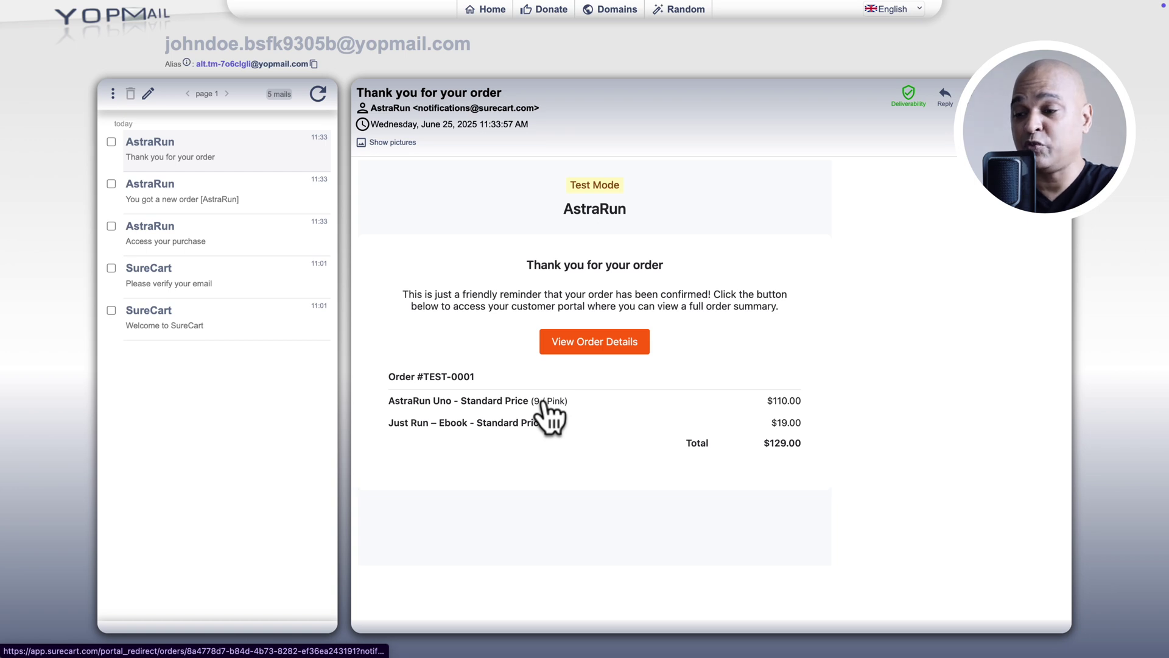
# From the YOPmail 'Thank you for your order' email, follow View Order Details to the customer dashboard
pyautogui.click(587, 348)
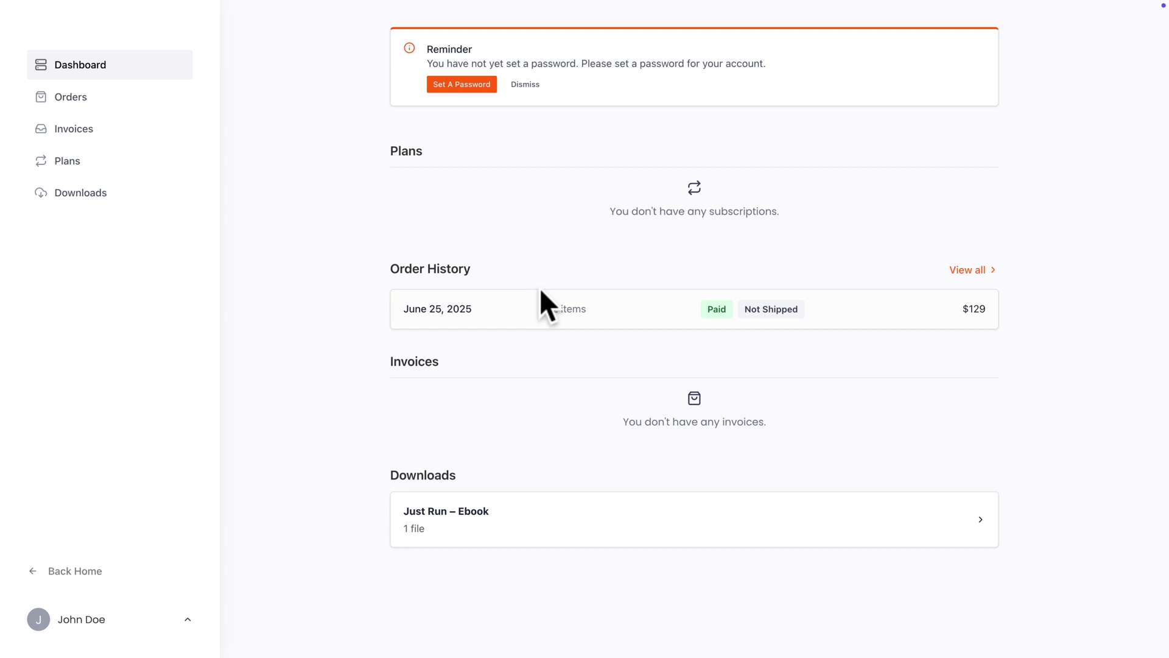
# Set and confirm a new password for the customer account
pyautogui.click(454, 86)
pyautogui.hotkey('ctrl', 'v')
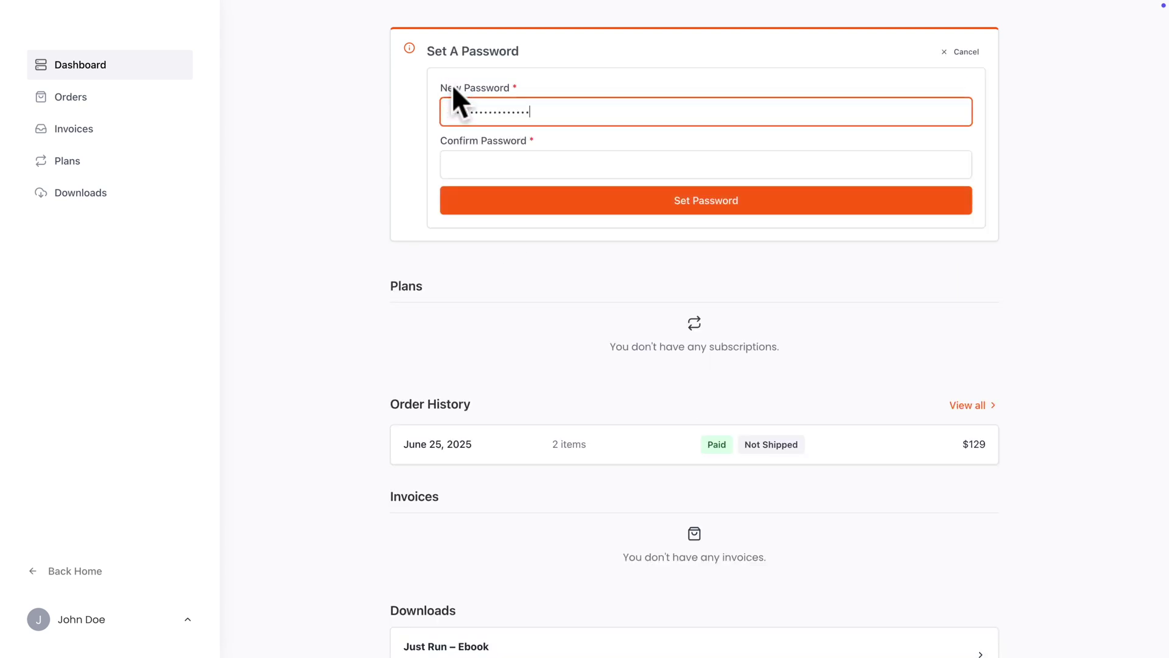
pyautogui.press('Tab')
pyautogui.hotkey('ctrl', 'v')
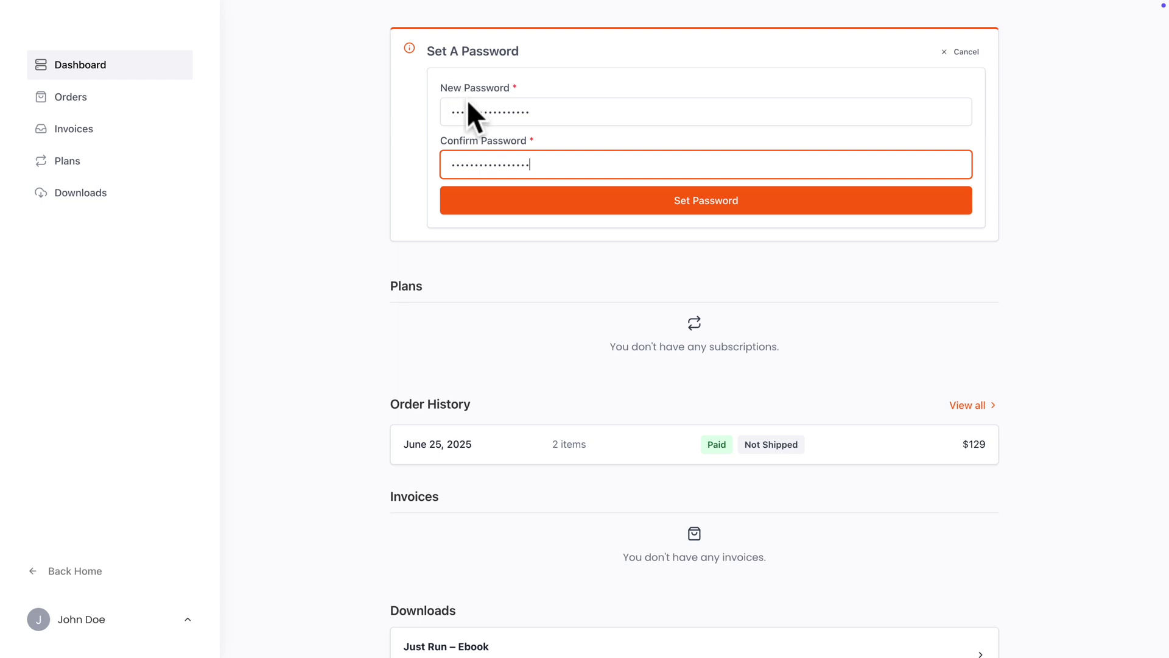
pyautogui.click(530, 199)
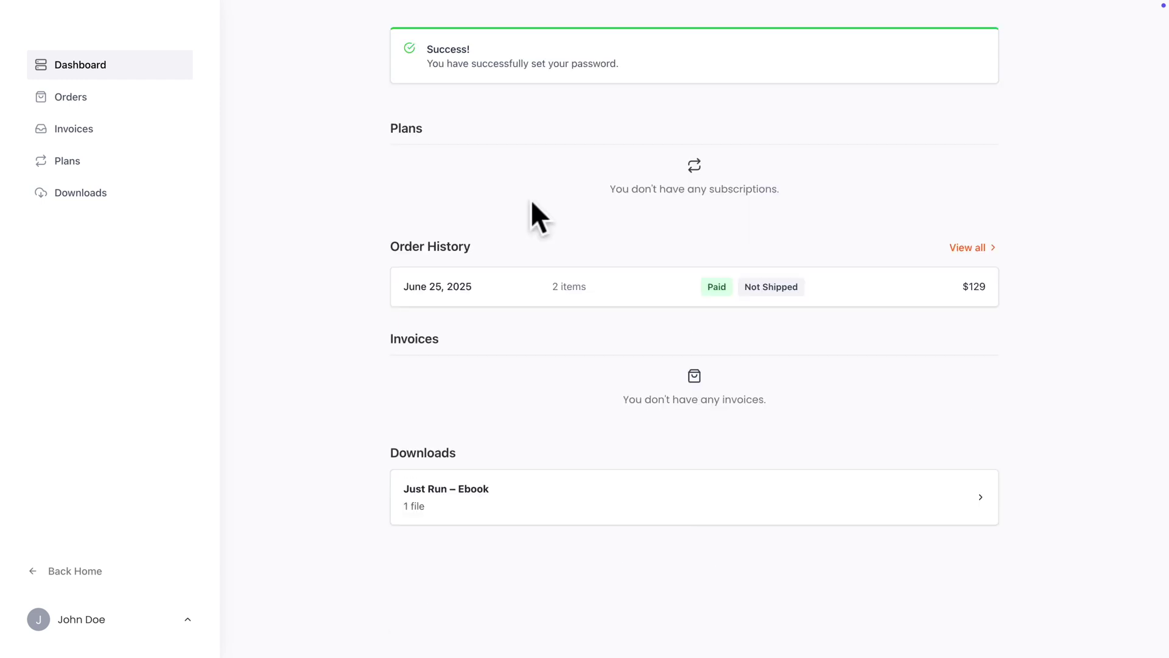
# Open the #TEST-0001 order from the order history and download its receipt
pyautogui.click(77, 98)
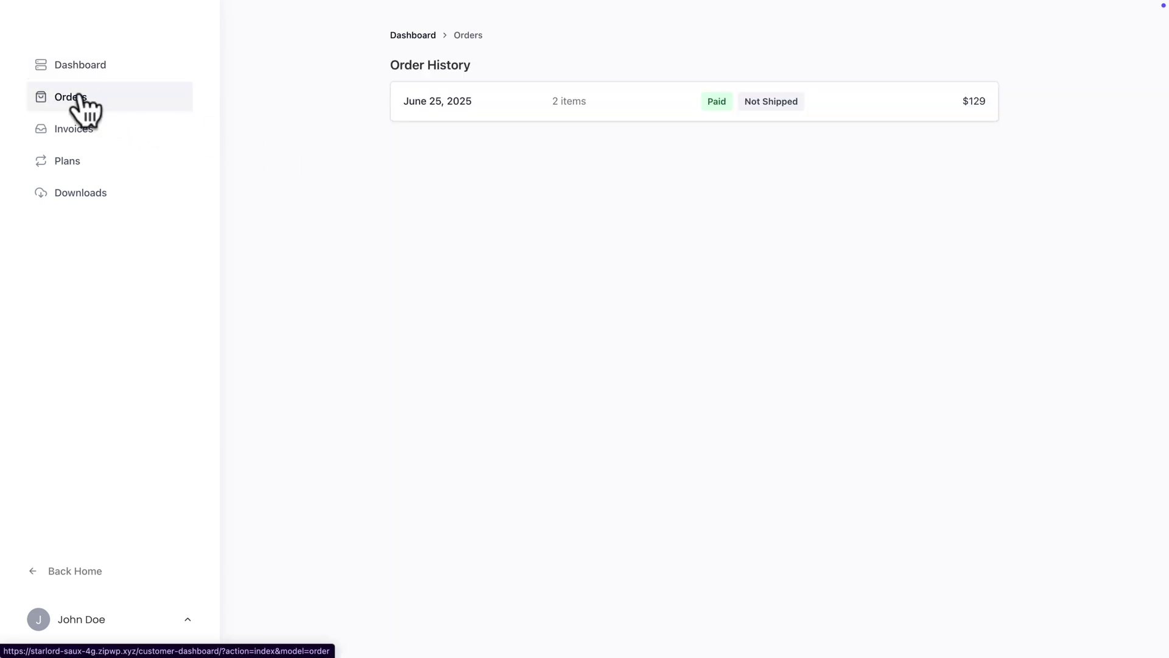
pyautogui.click(413, 108)
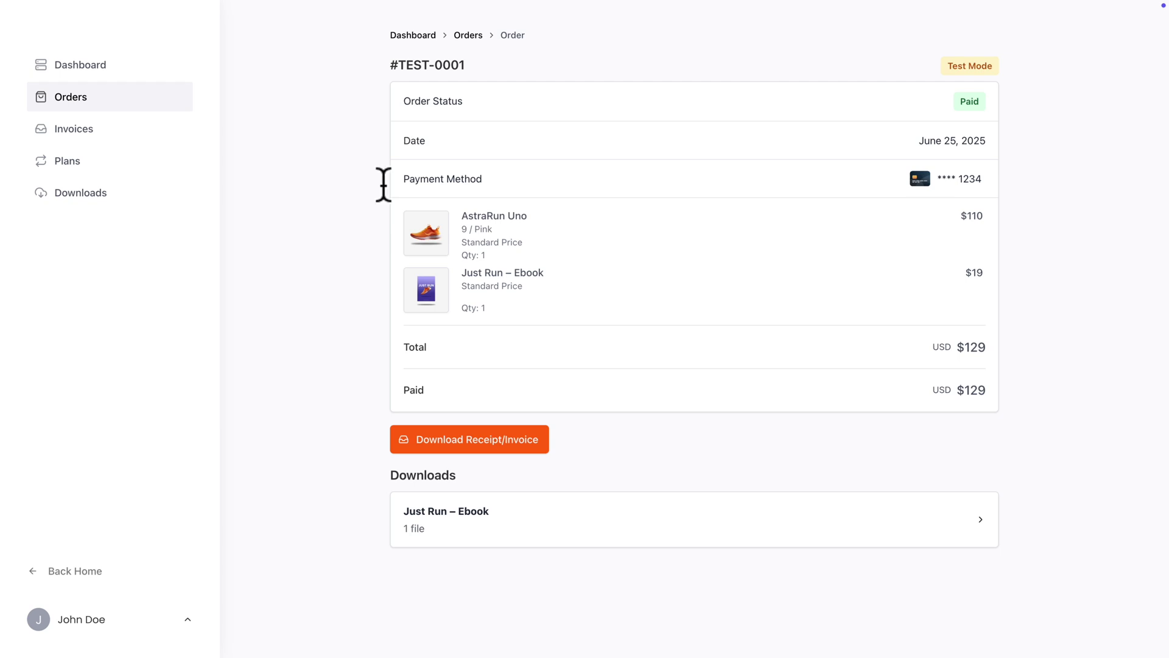
pyautogui.click(472, 440)
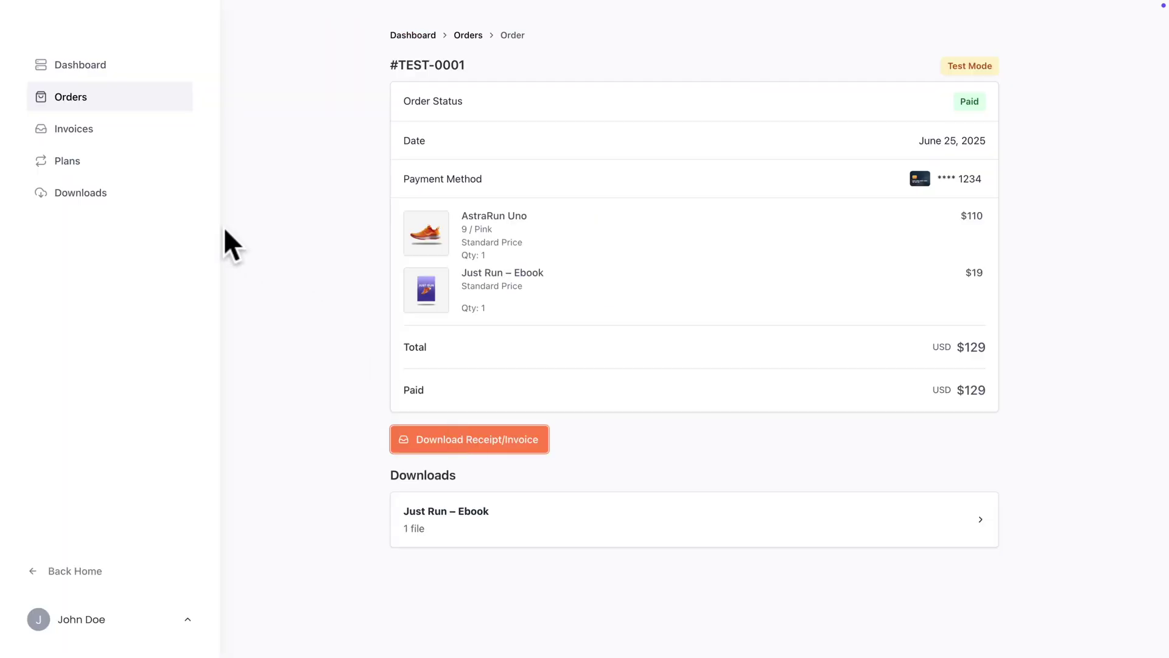
# Check the Just Run – Ebook PDF in Downloads, then return to the WordPress admin via the account menu
pyautogui.click(72, 196)
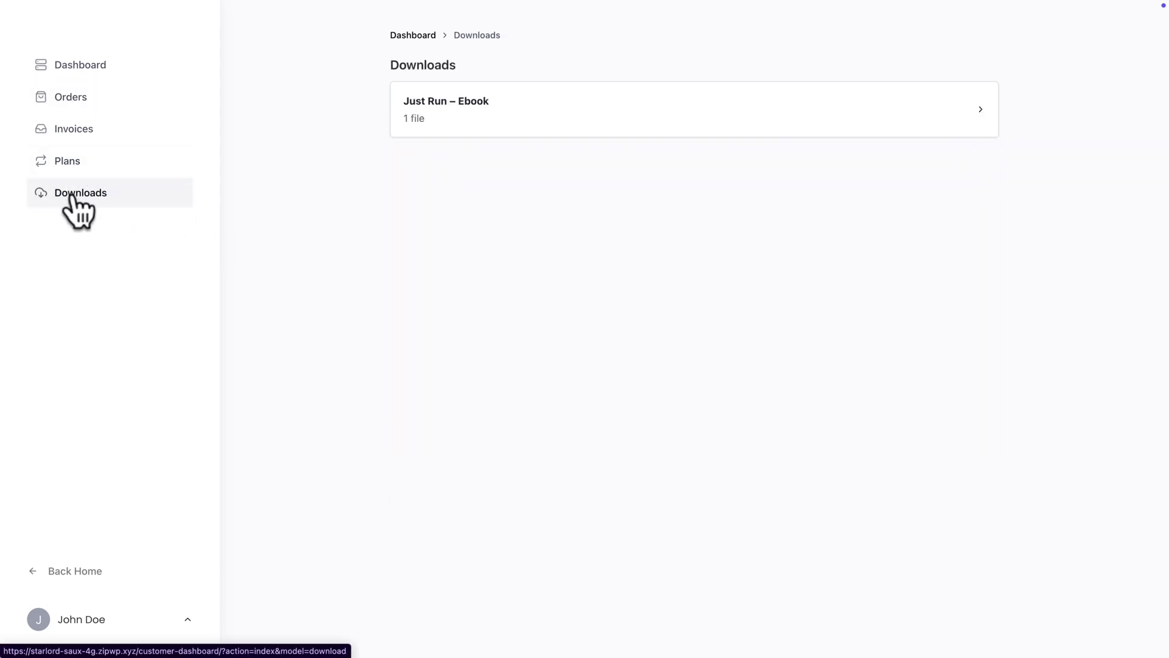
pyautogui.click(452, 100)
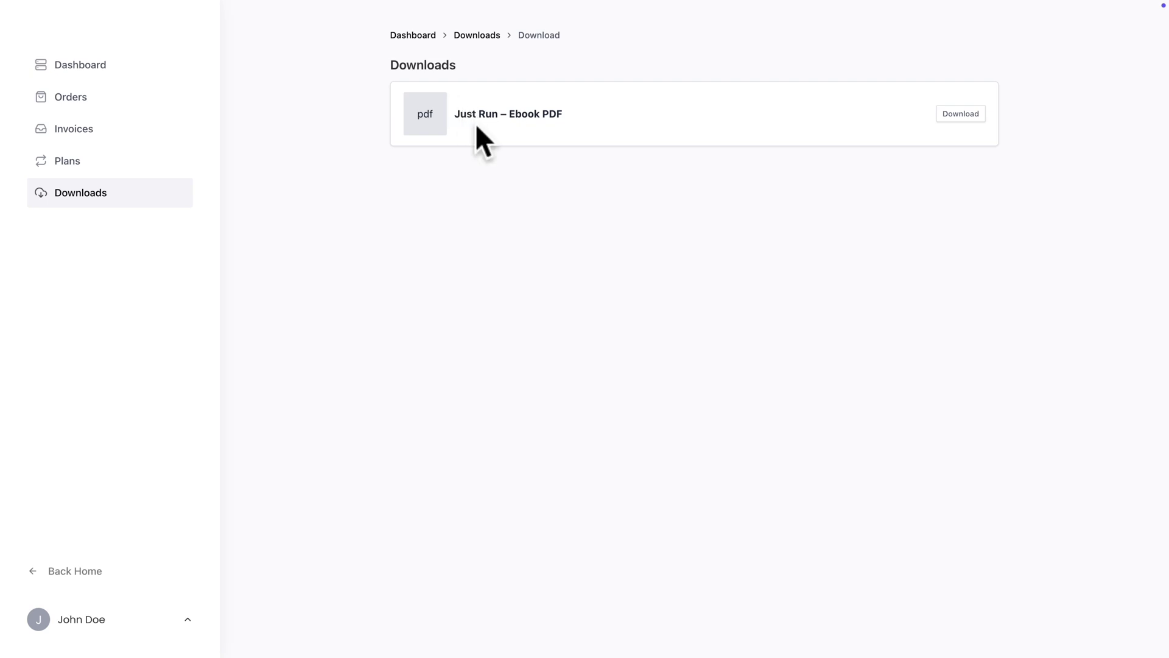
pyautogui.click(84, 617)
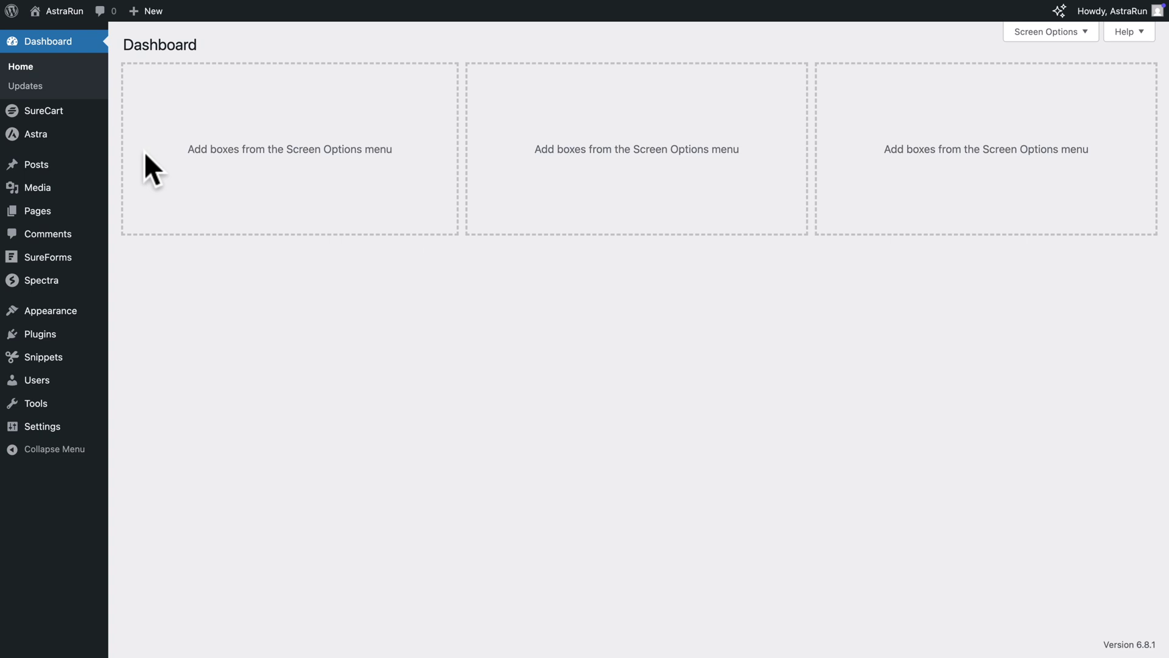
# Go to the SureCart dashboard and its Payment Processors settings
pyautogui.moveTo(45, 114)
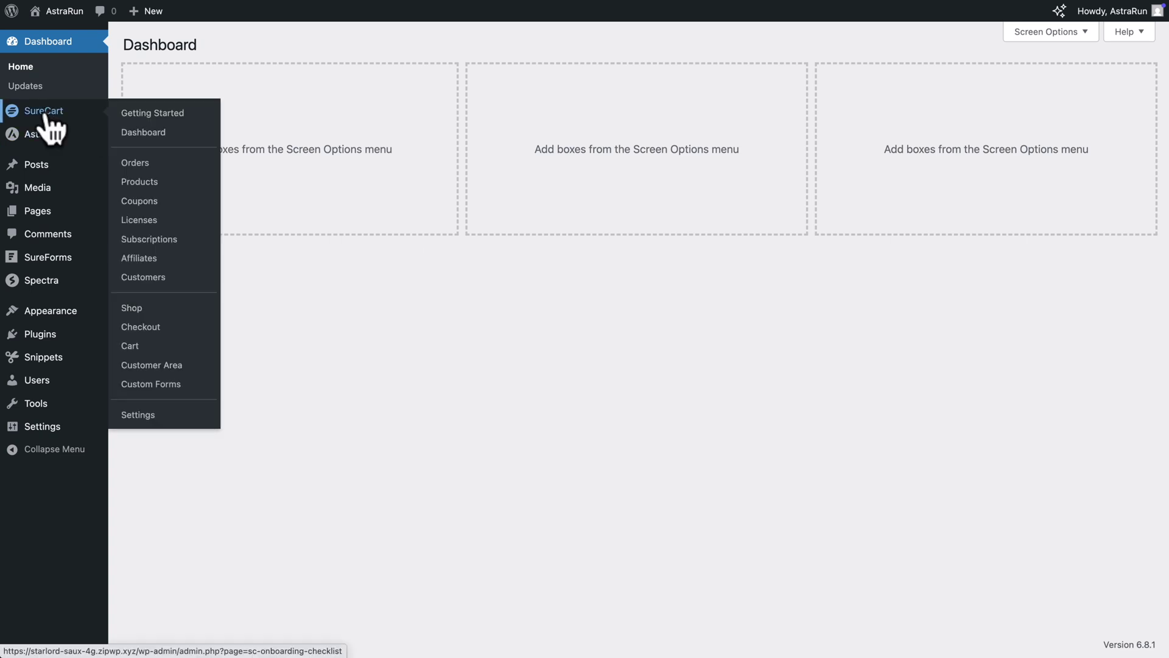
pyautogui.click(126, 132)
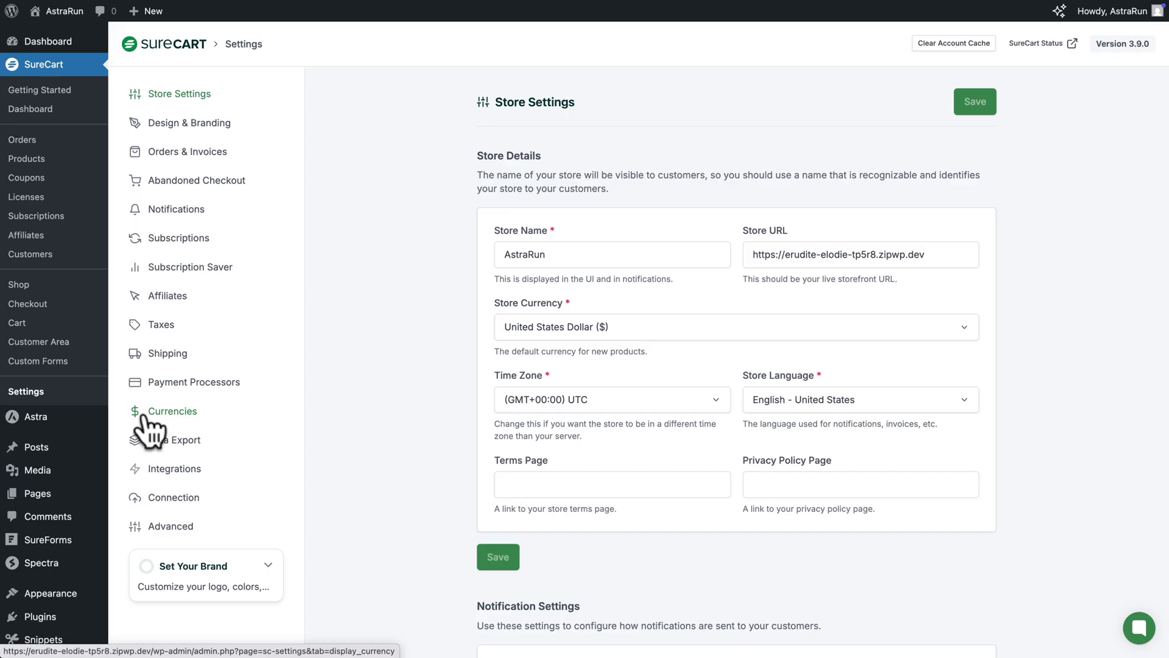
pyautogui.click(167, 384)
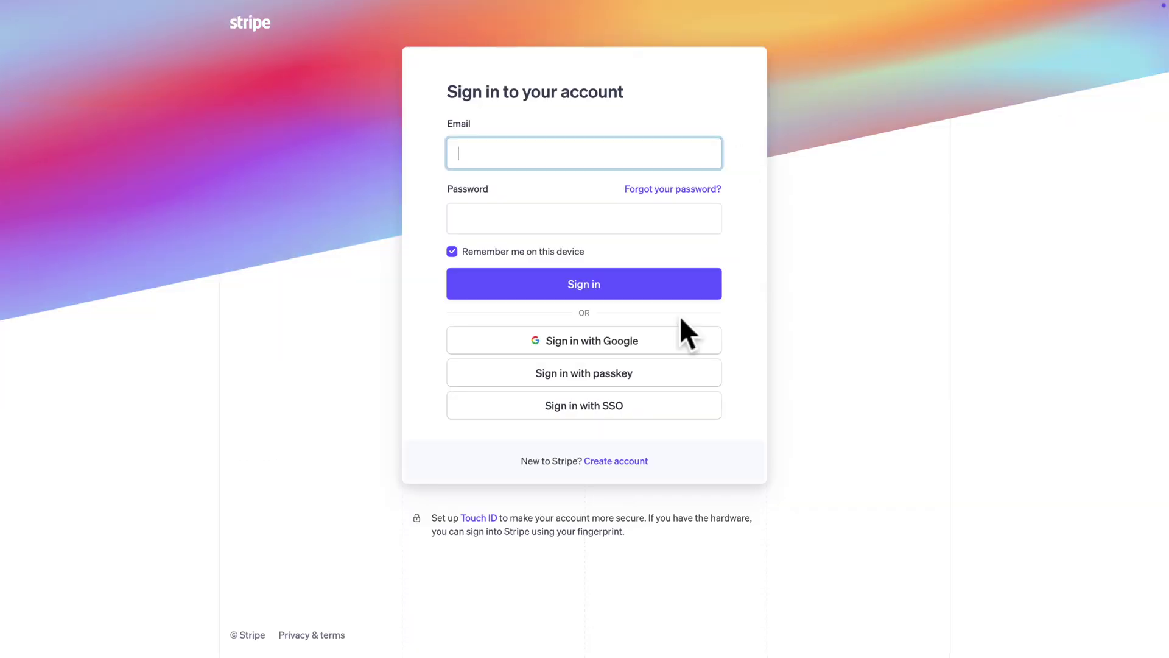
# Sign up for a new Stripe account with an e-mail address, full name and strong password
pyautogui.click(617, 461)
pyautogui.click(652, 146)
pyautogui.click(646, 205)
pyautogui.write('John Do')
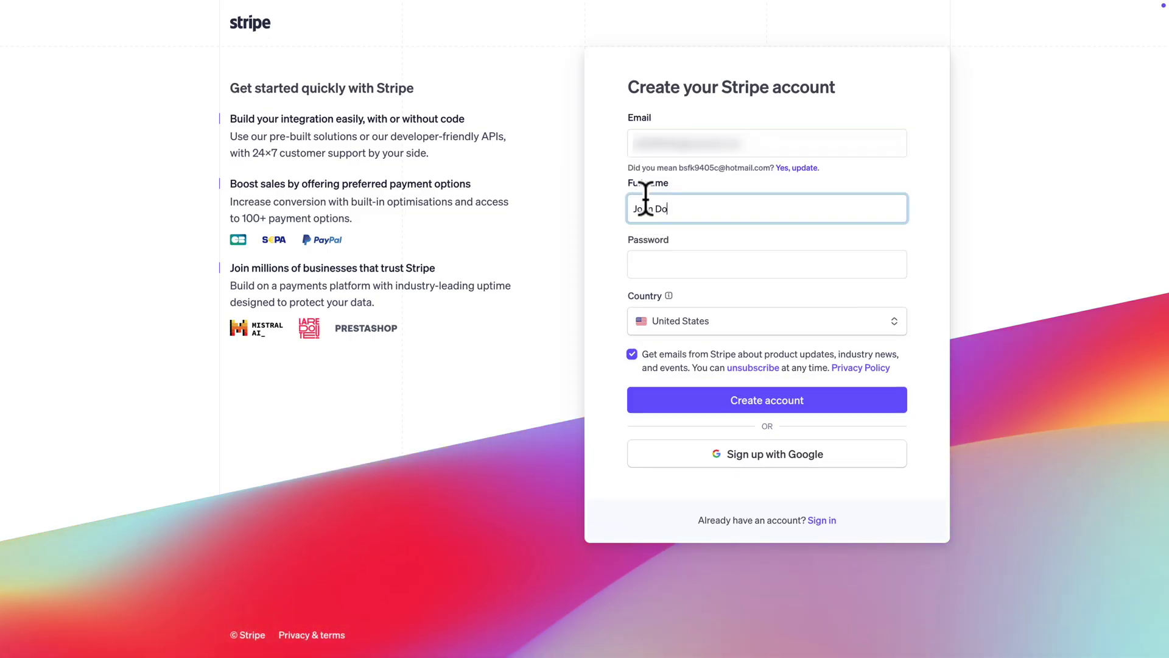
pyautogui.write('e')
pyautogui.press('Tab')
pyautogui.hotkey('ctrl', 'v')
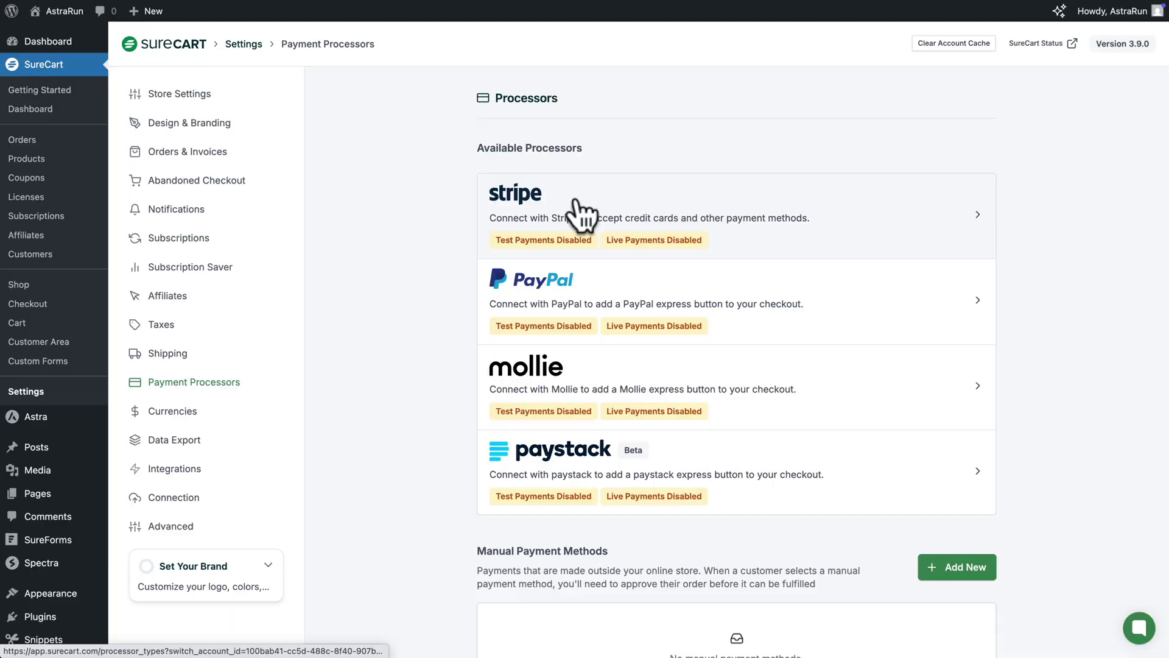
# Start connecting the Stripe processor in Live Mode
pyautogui.click(579, 215)
pyautogui.click(623, 263)
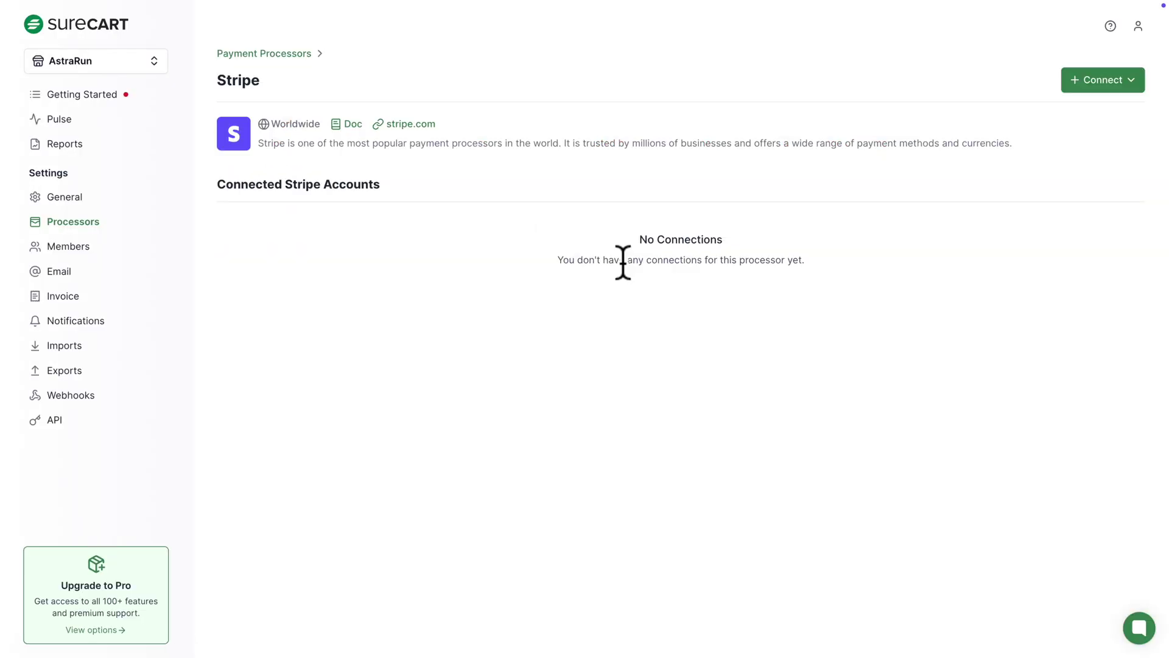
pyautogui.click(1097, 85)
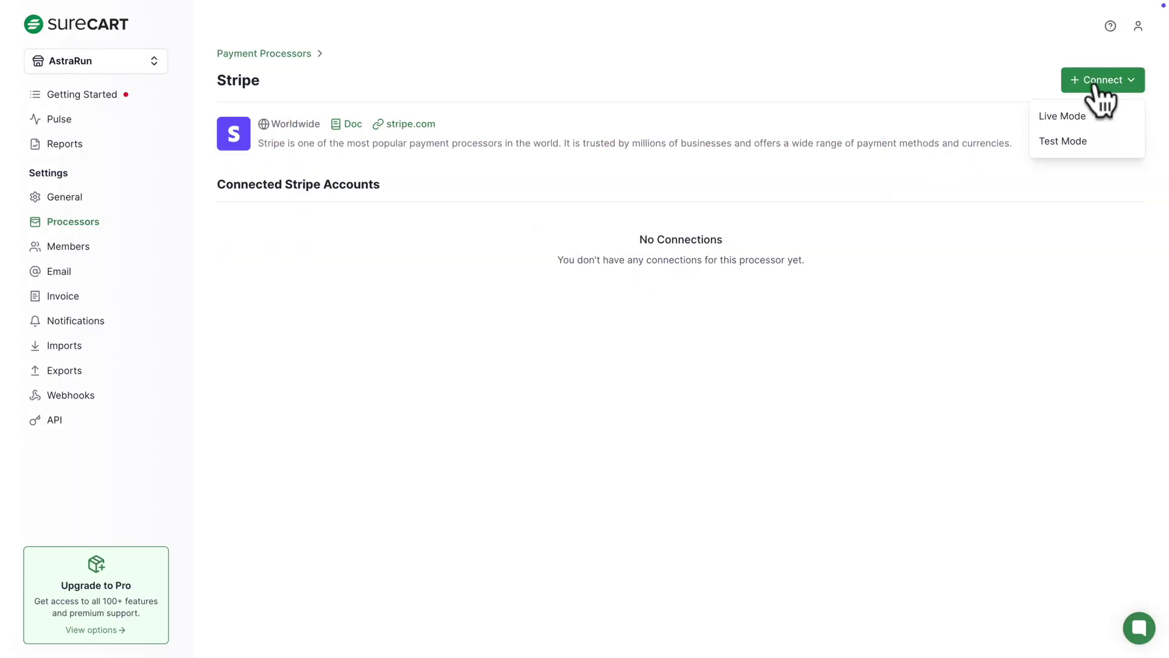
pyautogui.click(1067, 116)
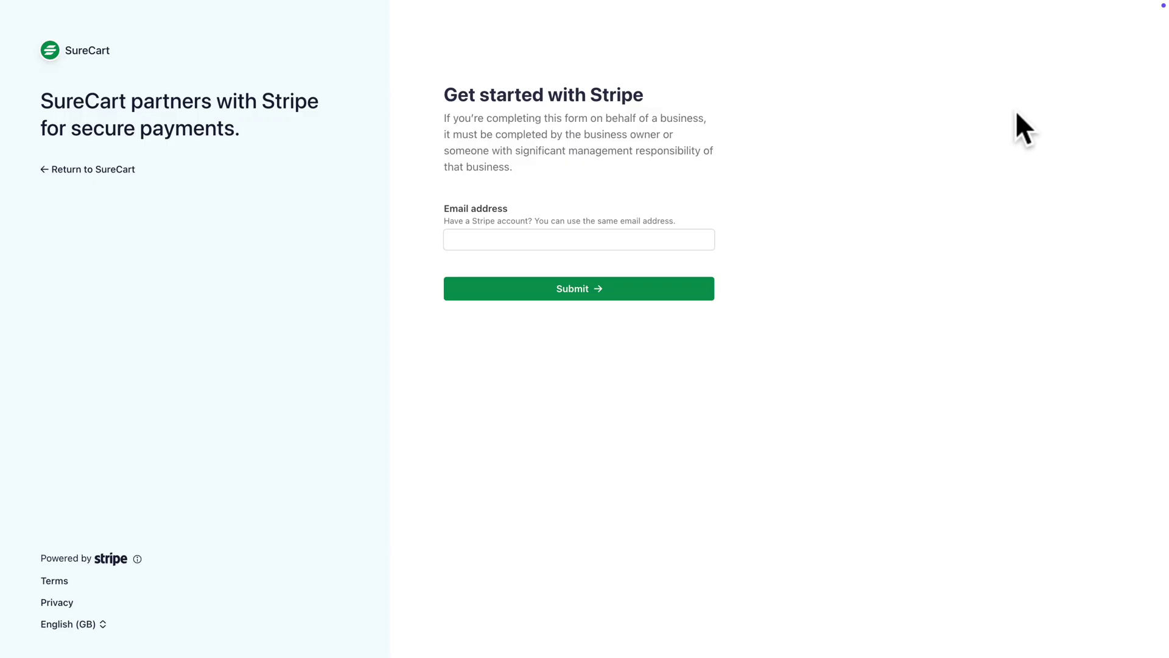
# Sign in to Stripe with the account e-mail and password, then connect the chosen account
pyautogui.click(622, 242)
pyautogui.click(628, 297)
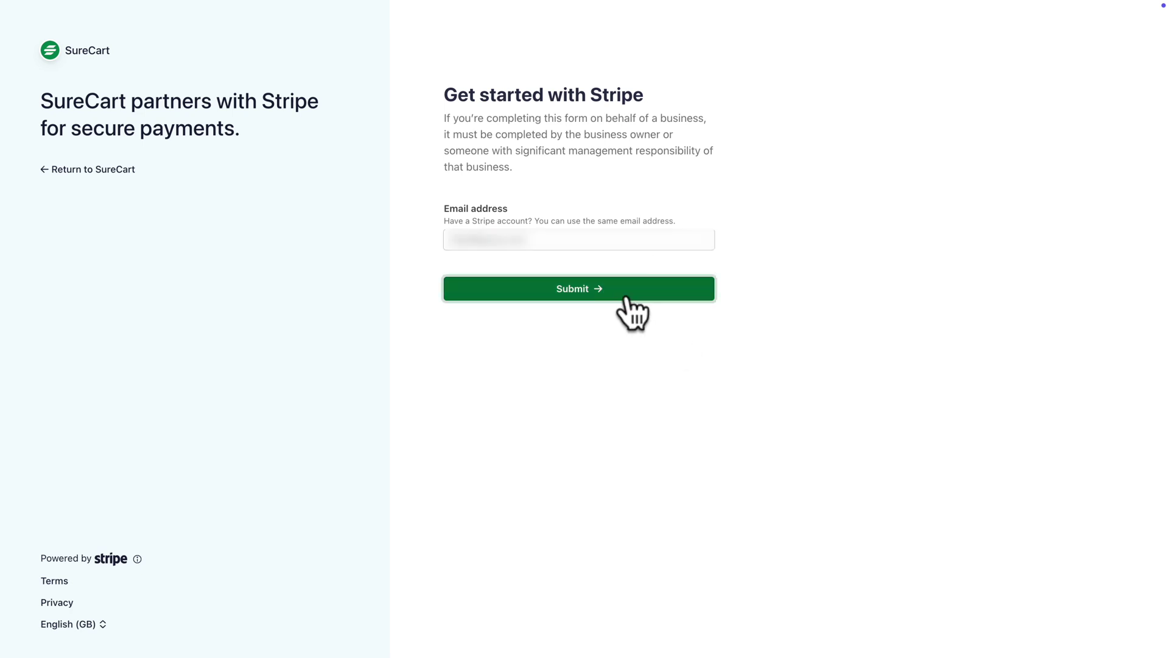
pyautogui.click(577, 209)
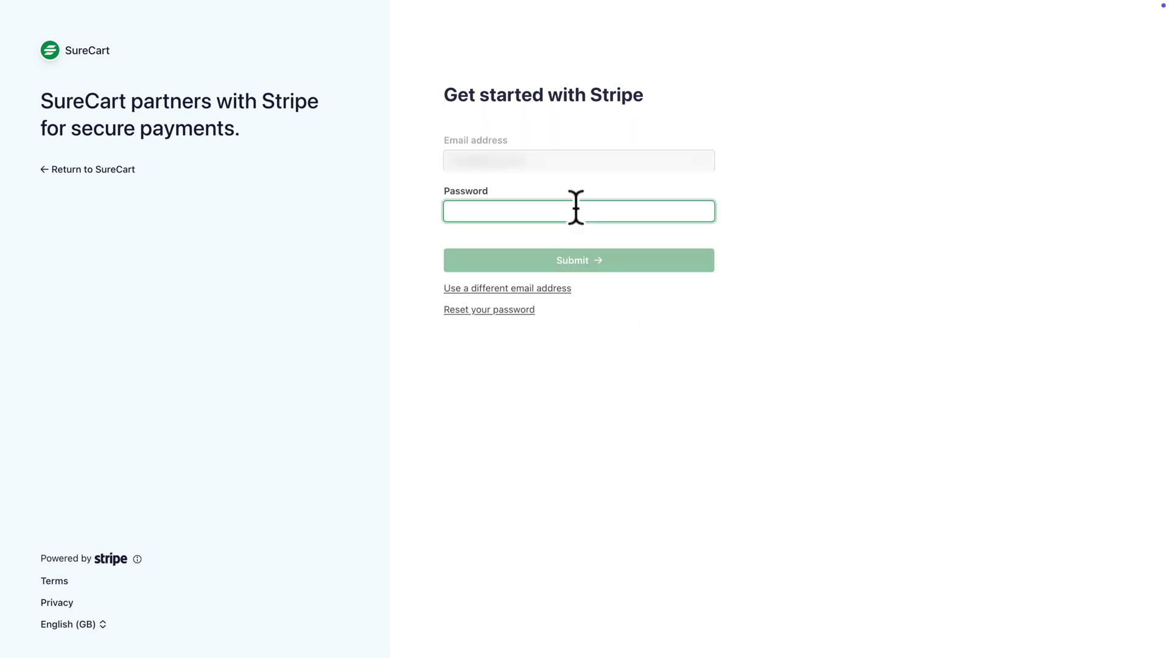
pyautogui.press('super+v')
pyautogui.click(574, 261)
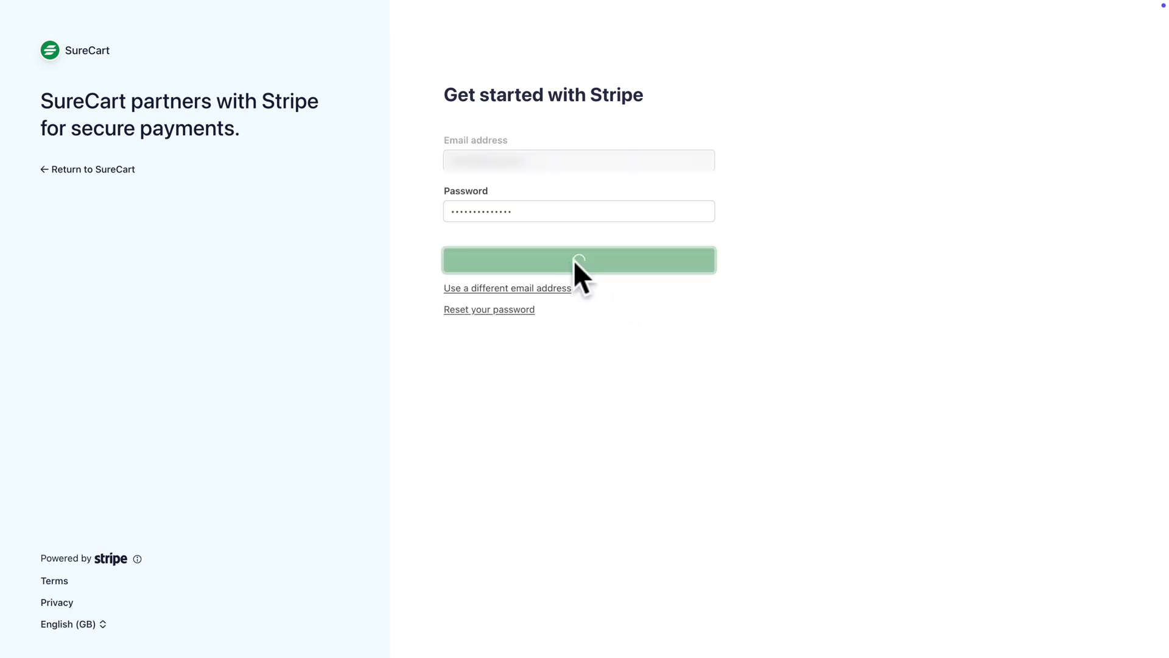
pyautogui.click(585, 312)
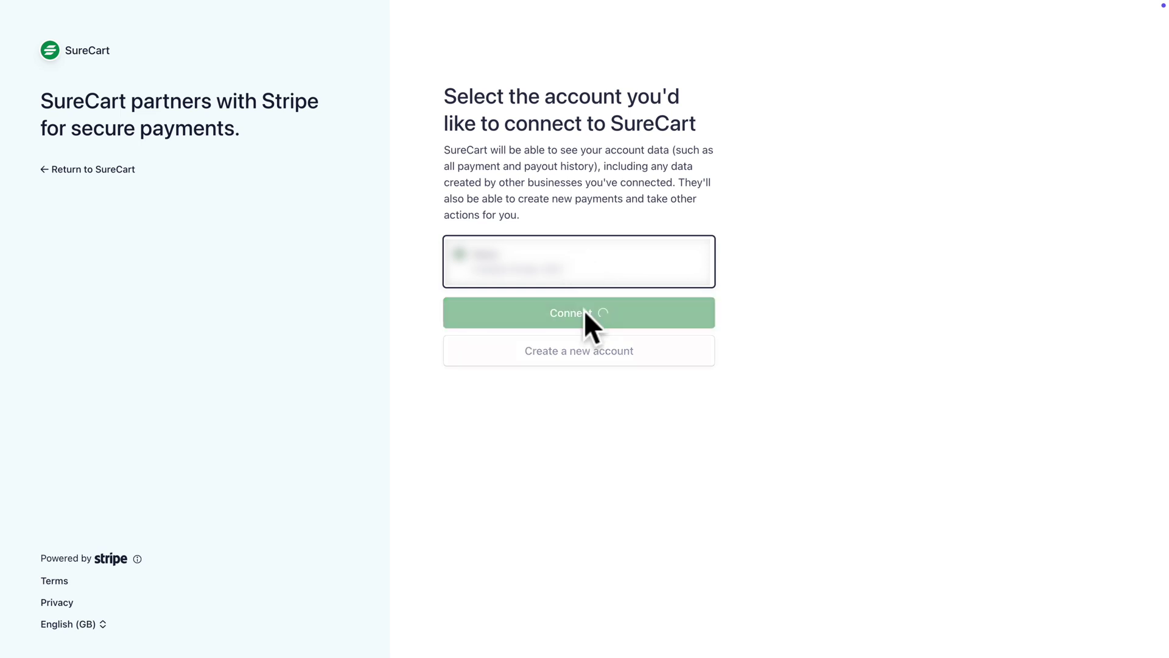